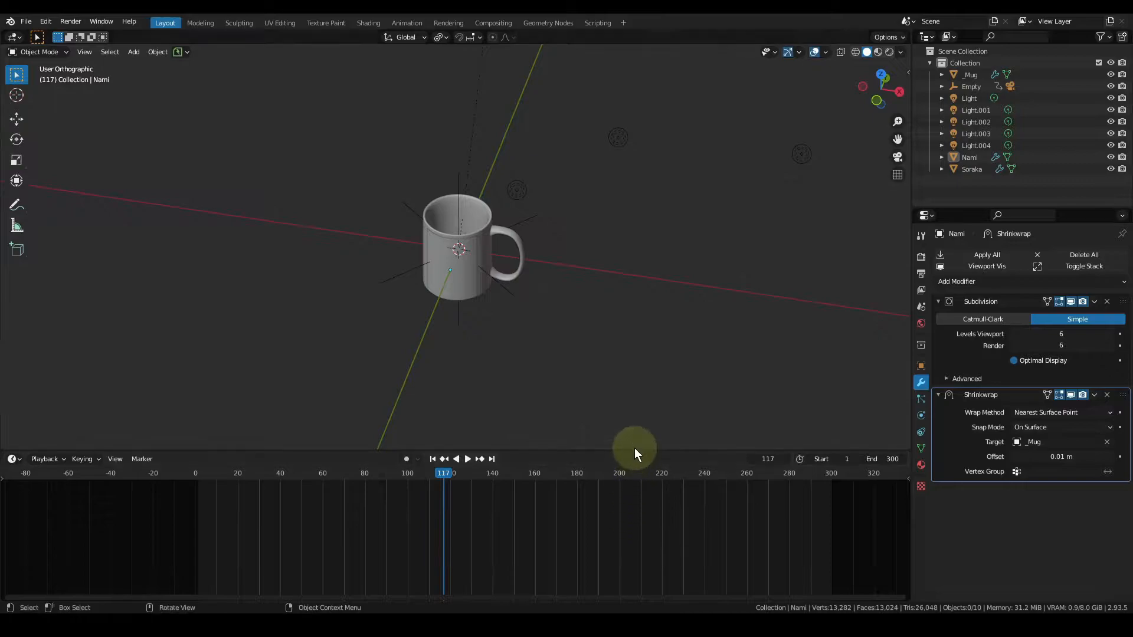
# Delete every object in the scene except the mug and its Nami label plane
pyautogui.moveTo(635, 451); pyautogui.dragTo(635, 514)
pyautogui.scroll(3, 465, 355)
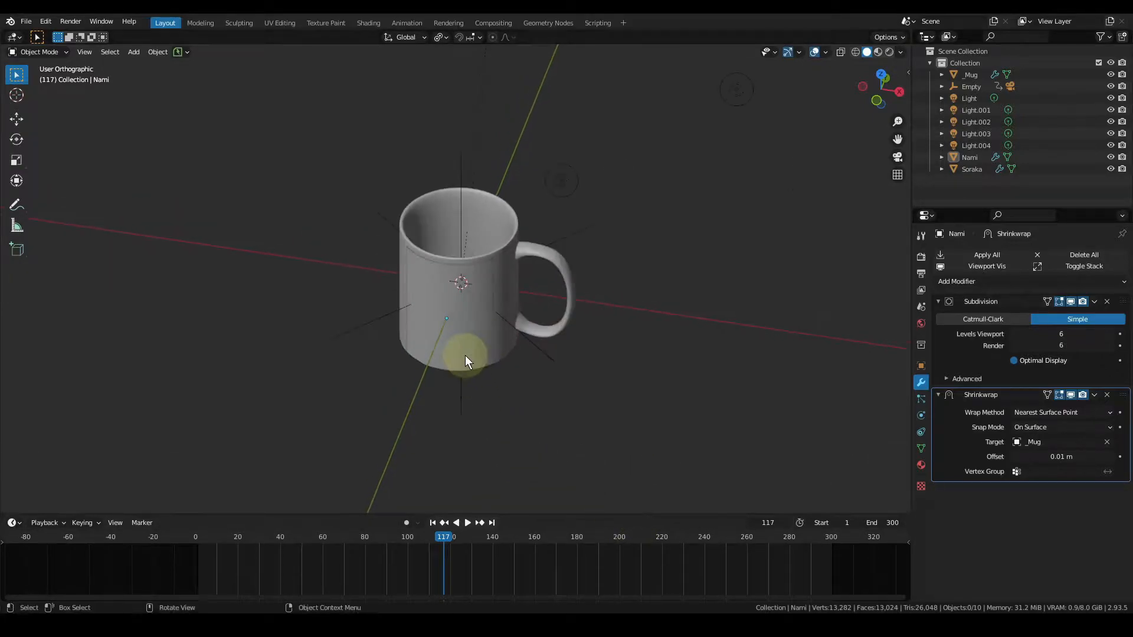
pyautogui.click(500, 272)
pyautogui.keyDown('shift'); pyautogui.click(508, 272); pyautogui.keyUp('shift')
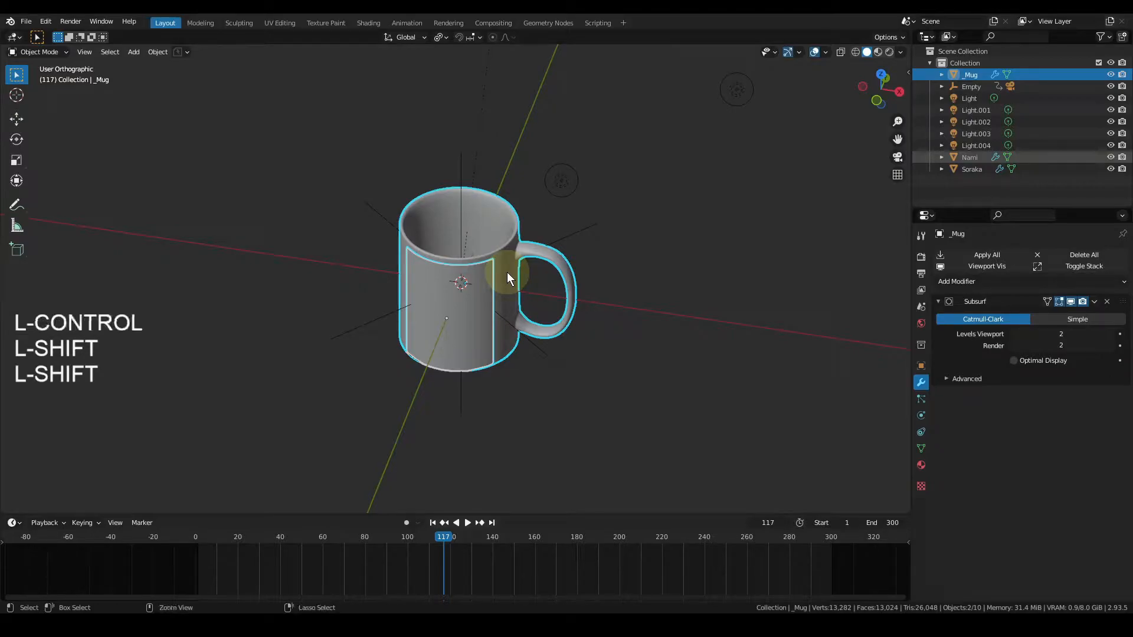
pyautogui.hotkey('ctrl', 'i')
pyautogui.press('x')
pyautogui.click(507, 273)
pyautogui.moveTo(490, 275); pyautogui.dragTo(518, 246, button='middle')
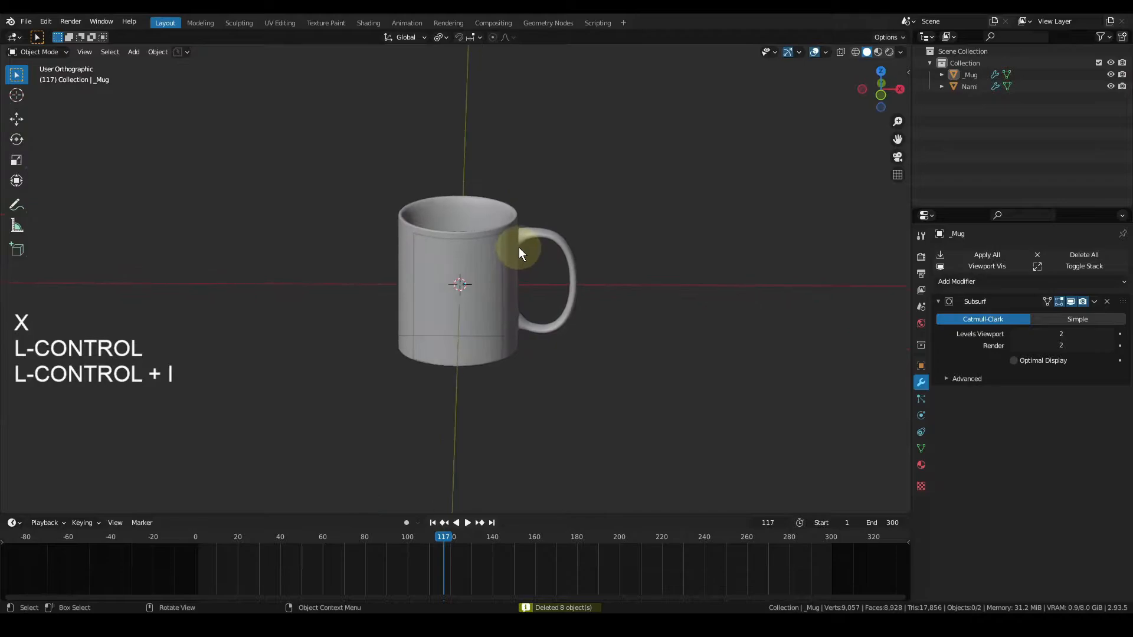
# Duplicate the mug and its label plane together, moving the copies 1.135 m along the X axis
pyautogui.press('KP_1')
pyautogui.moveTo(324, 135); pyautogui.dragTo(577, 349)
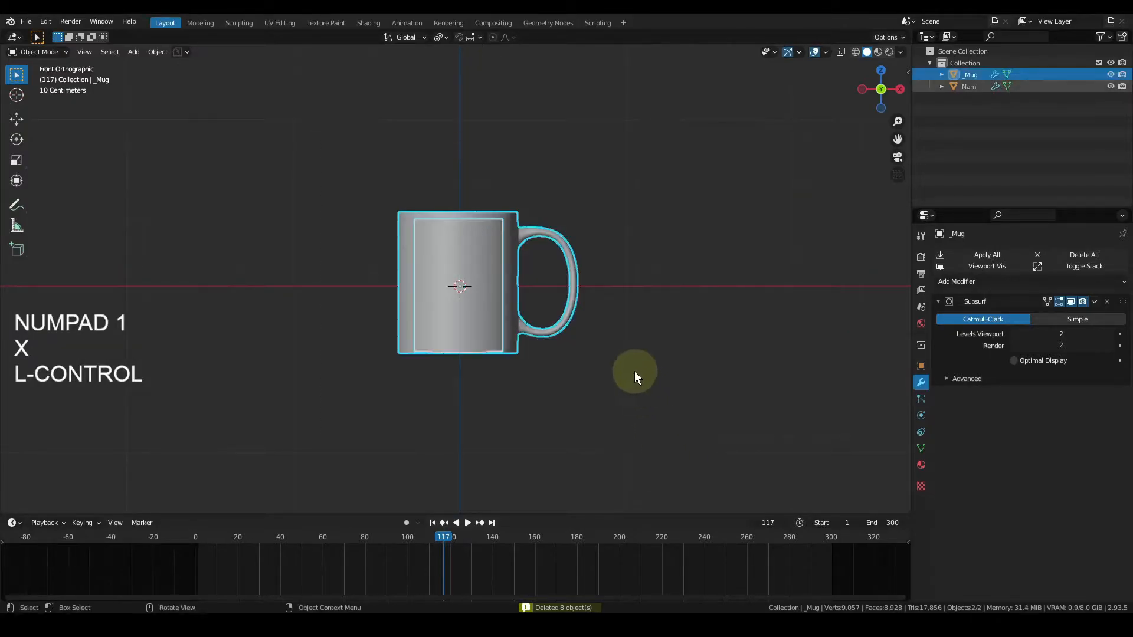
pyautogui.keyDown('shift'); pyautogui.moveTo(635, 370); pyautogui.dragTo(568, 406, button='middle'); pyautogui.keyUp('shift')
pyautogui.scroll(3, 568, 406)
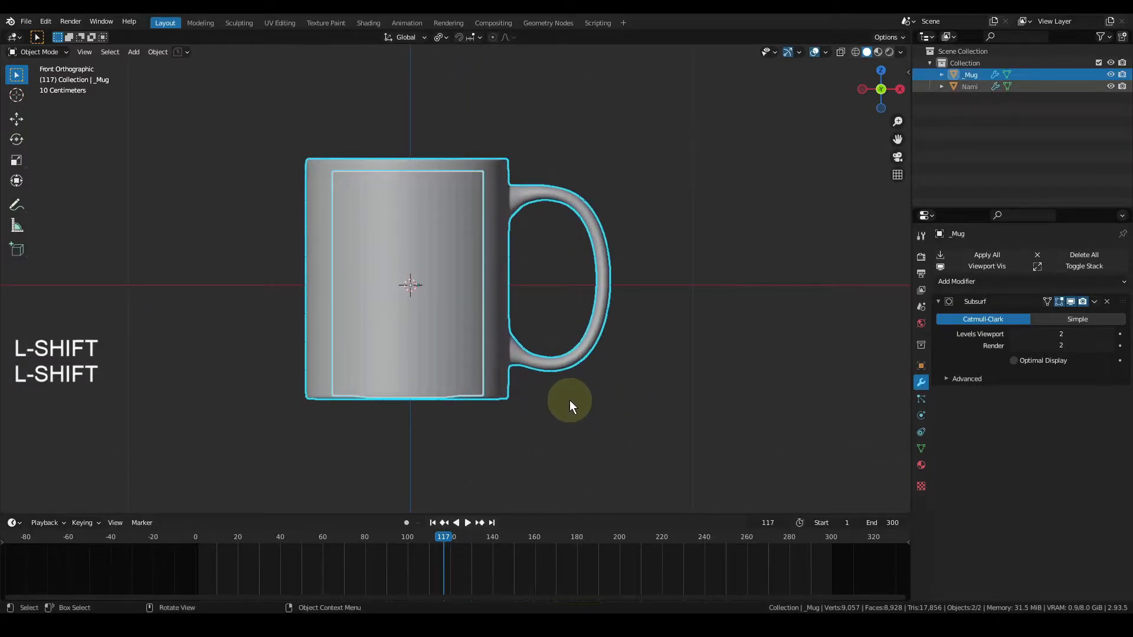
pyautogui.scroll(1, 569, 400)
pyautogui.press('f')
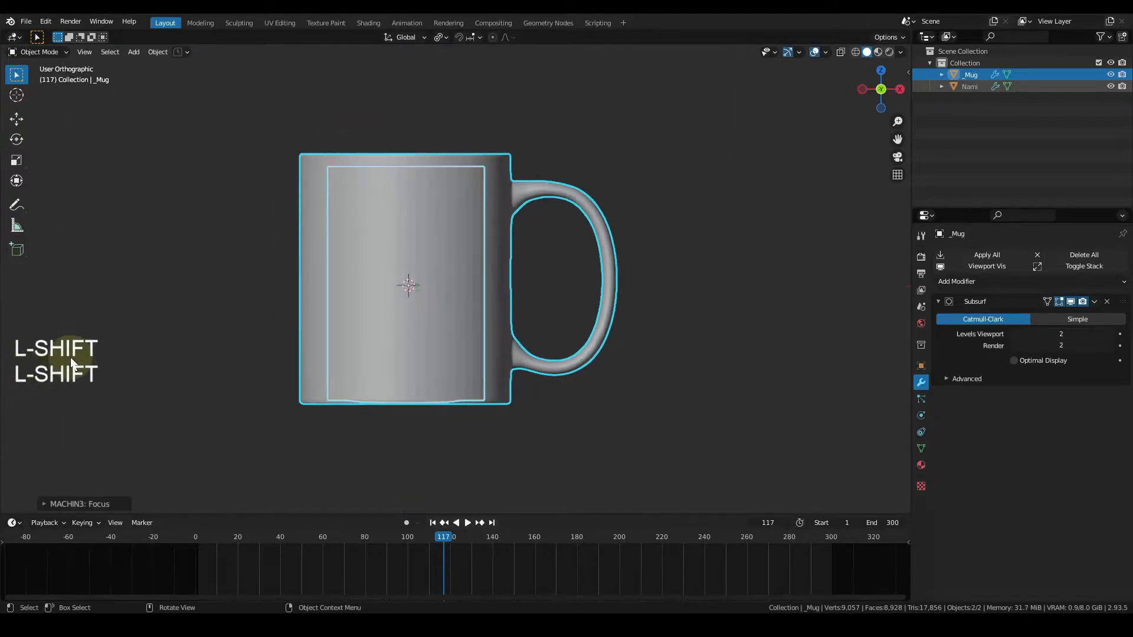
pyautogui.press('s')
pyautogui.press('Escape')
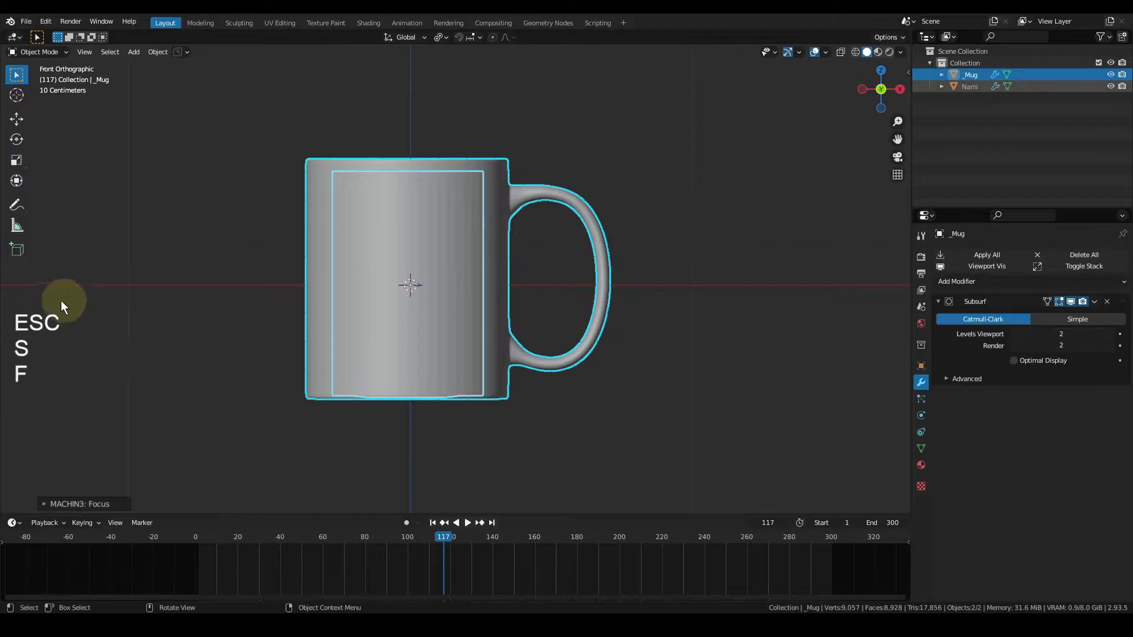
pyautogui.keyDown('shift'); pyautogui.moveTo(532, 327); pyautogui.dragTo(402, 353, button='middle'); pyautogui.keyUp('shift')
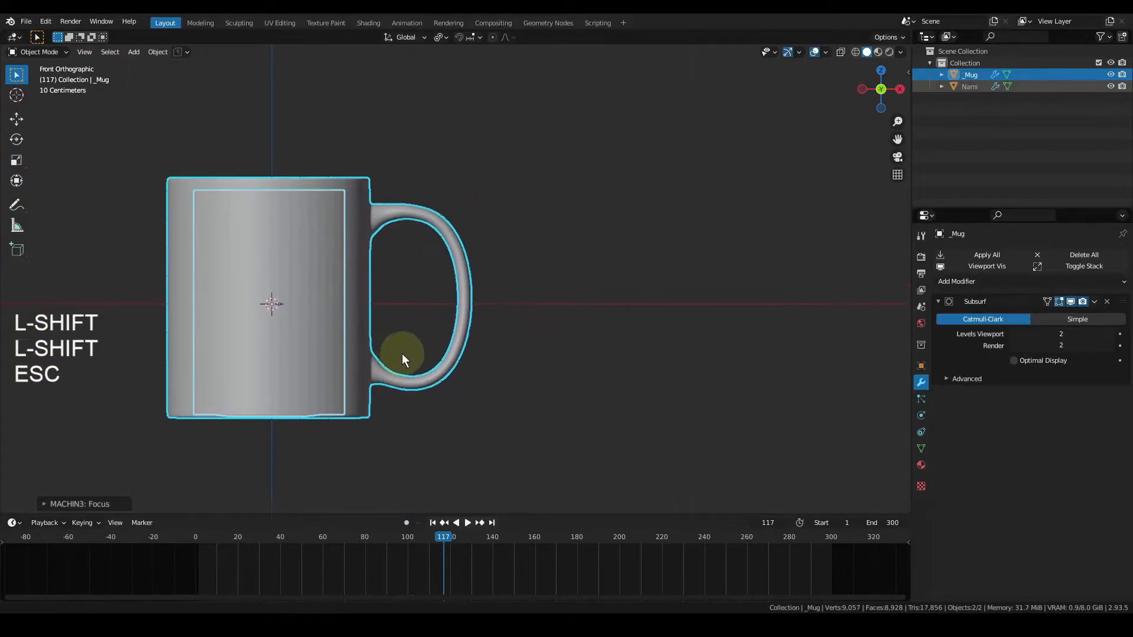
pyautogui.hotkey('shift', 'd')
pyautogui.press('x')
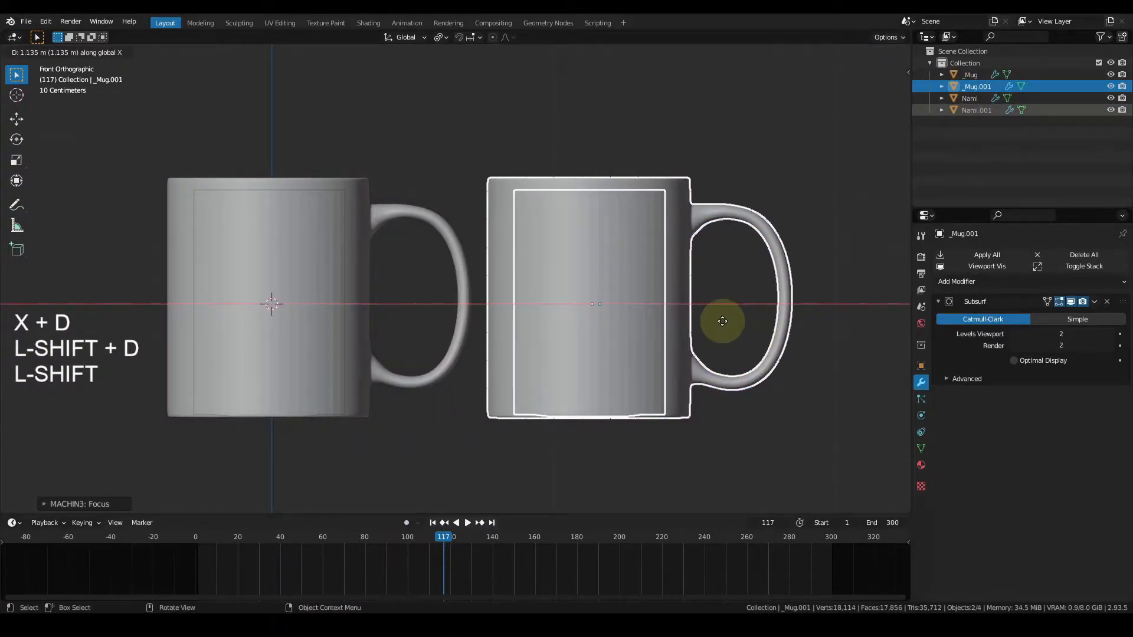
pyautogui.click(722, 321)
# Examine the original and duplicated mugs with their label planes from several angles
pyautogui.moveTo(115, 100); pyautogui.dragTo(465, 480)
pyautogui.moveTo(481, 130); pyautogui.dragTo(811, 508)
pyautogui.moveTo(702, 295); pyautogui.dragTo(506, 356, button='middle')
pyautogui.scroll(2, 547, 222)
pyautogui.click(813, 447)
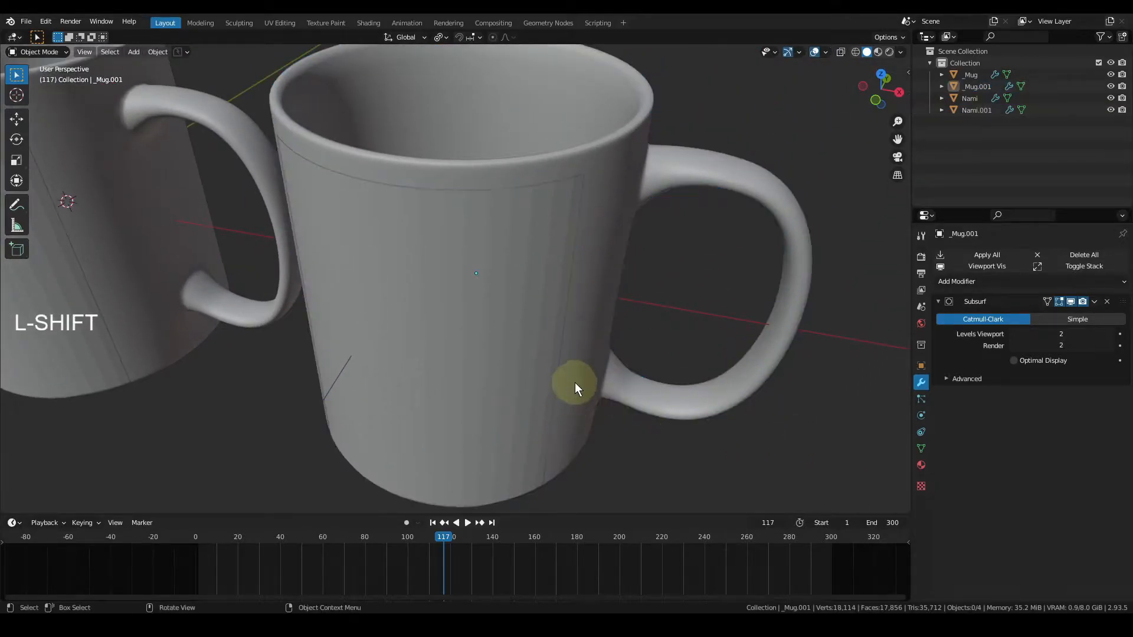
pyautogui.scroll(-3, 533, 395)
pyautogui.moveTo(533, 395); pyautogui.dragTo(603, 387, button='middle')
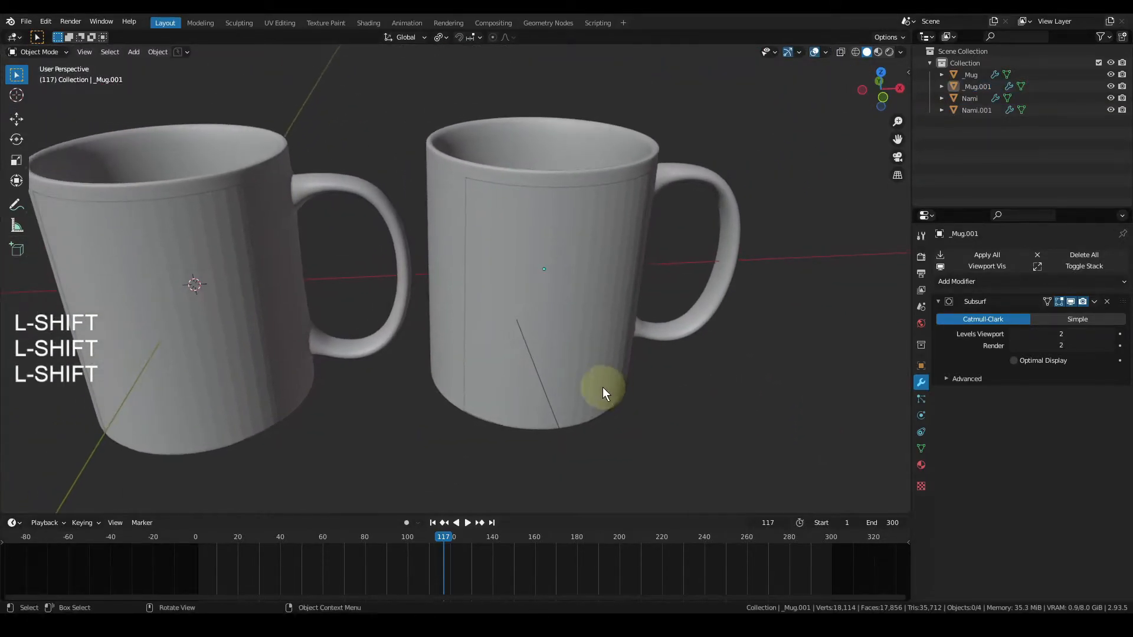
pyautogui.press('t')
pyautogui.press('t')
# Remove the Subdivision modifier from the duplicated mug's label plane, keeping its Shrinkwrap
pyautogui.click(578, 329)
pyautogui.moveTo(579, 330); pyautogui.dragTo(647, 366, button='middle')
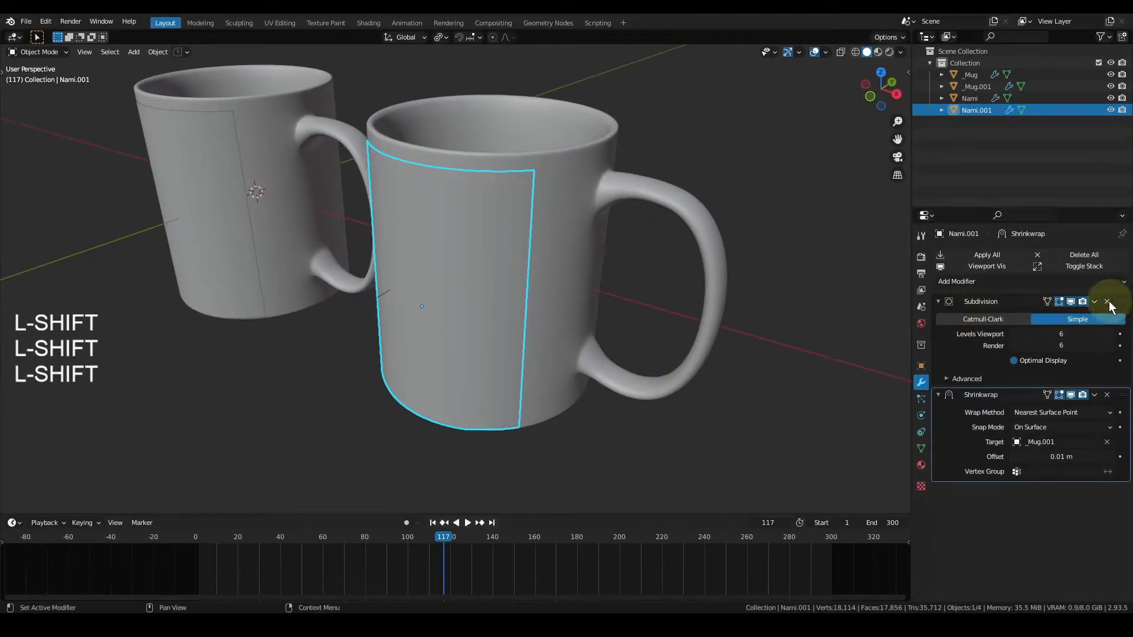
pyautogui.moveTo(451, 363); pyautogui.dragTo(564, 313, button='middle')
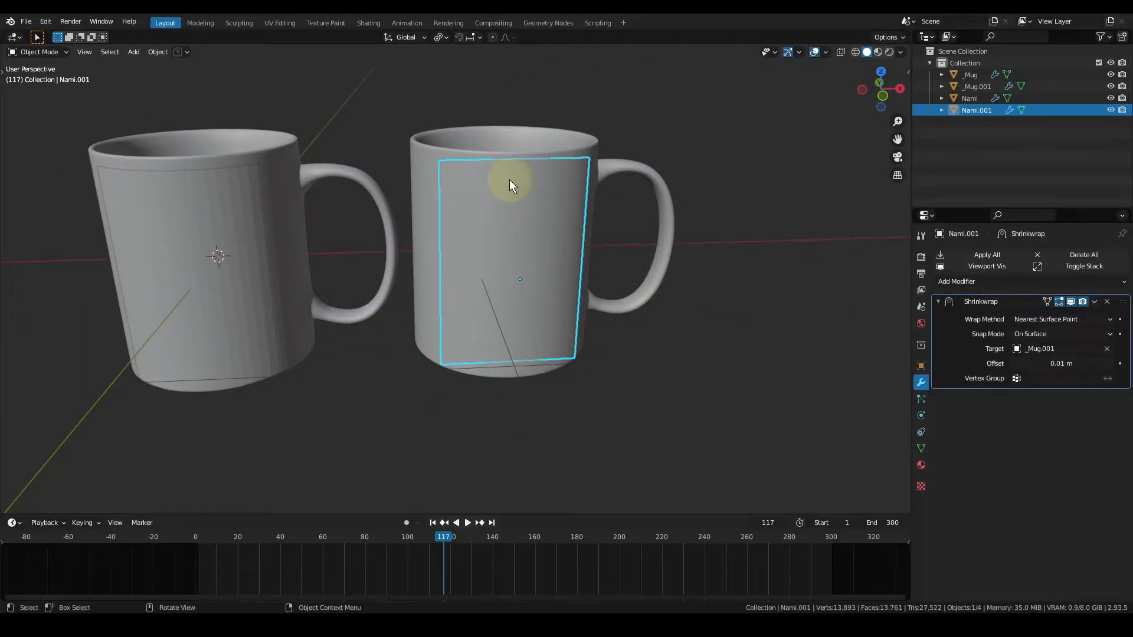
# Cut the duplicated label plane with 27 evenly spaced vertical edge loops, without sliding them
pyautogui.press('Tab')
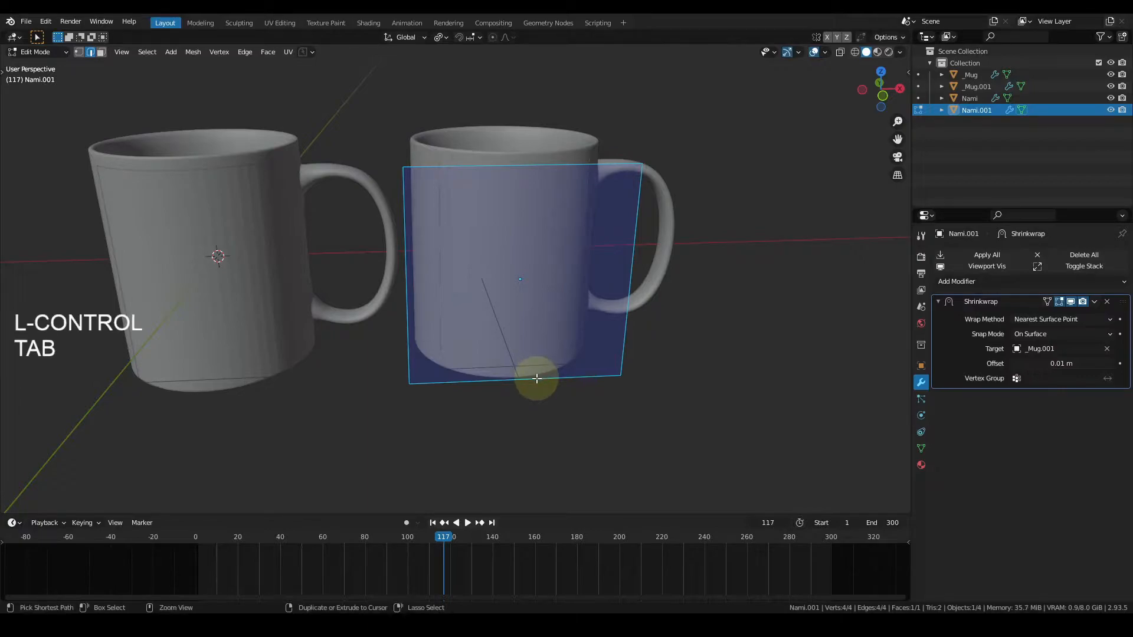
pyautogui.hotkey('ctrl', 'r')
pyautogui.scroll(20, 532, 383)
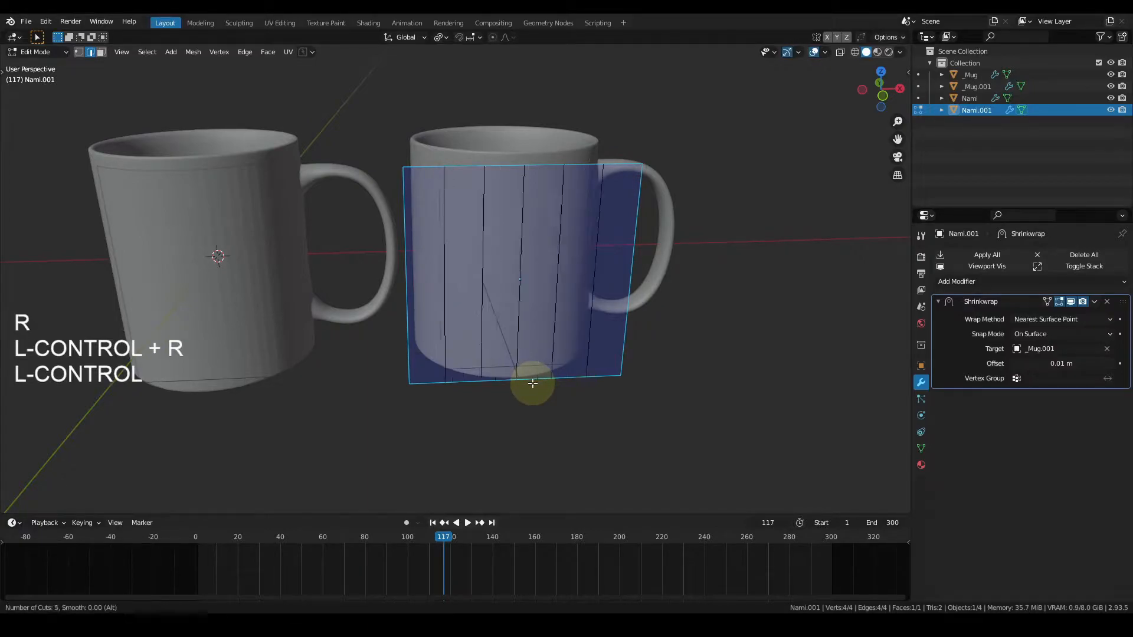
pyautogui.scroll(3, 532, 384)
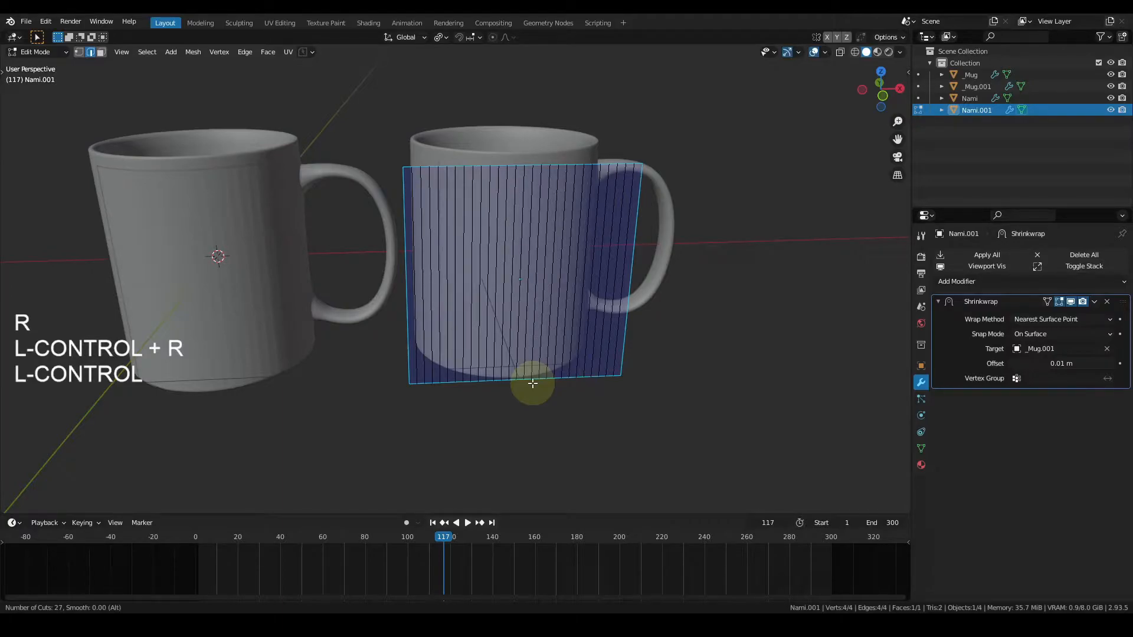
pyautogui.click(533, 383)
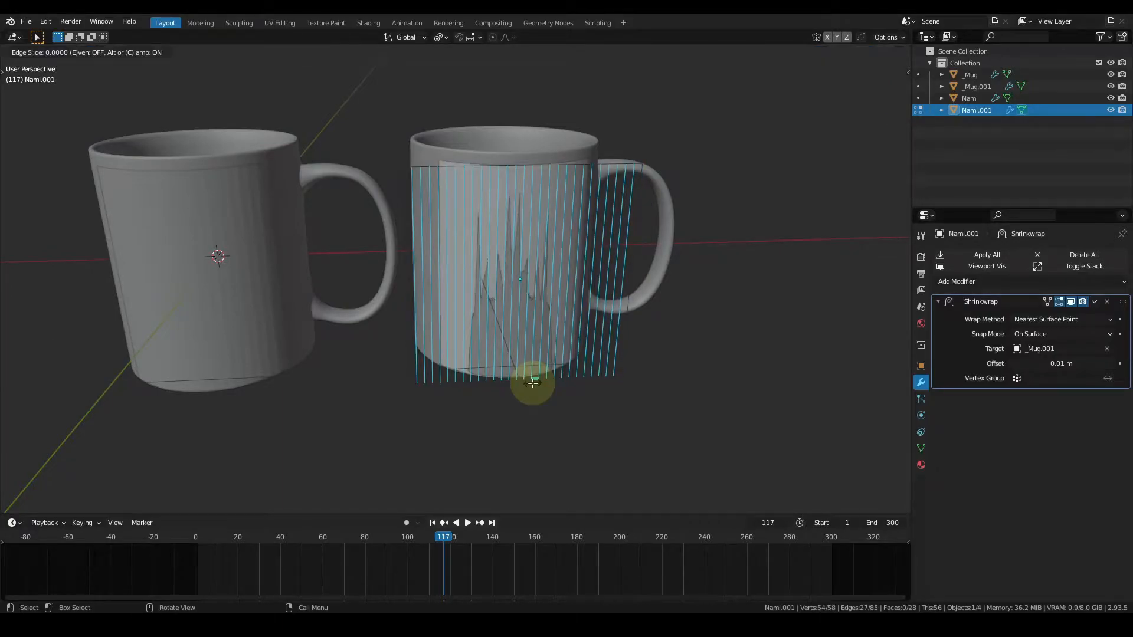
pyautogui.click(533, 383)
pyautogui.press('Tab')
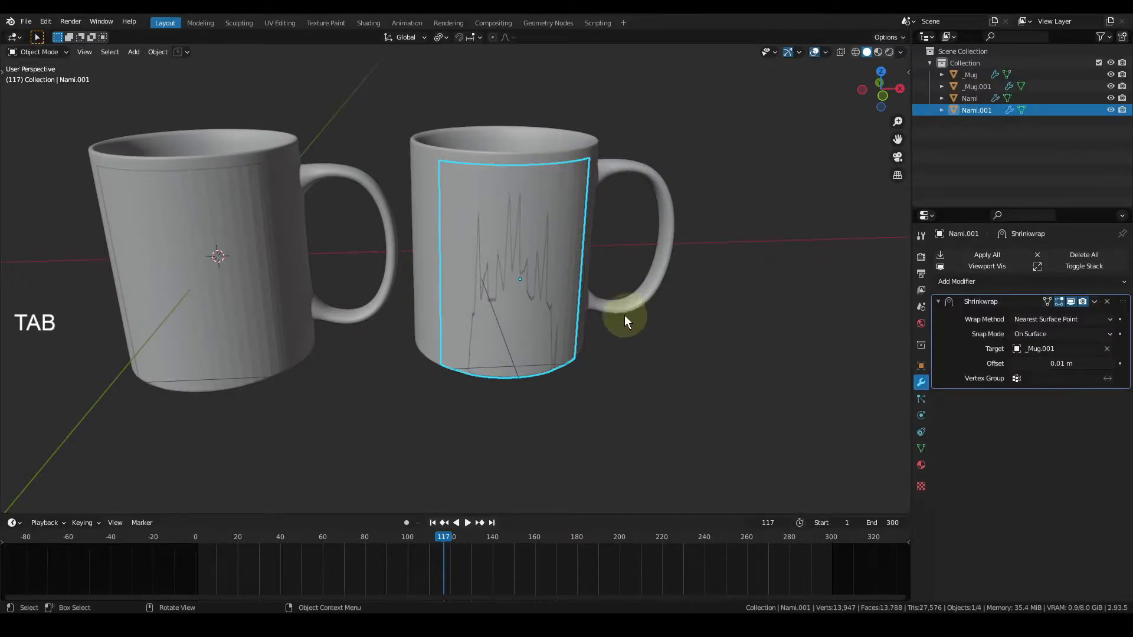
# Set the duplicated label's Shrinkwrap offset to 0.025 m, fine-tune it to 0.037 m, and save the file
pyautogui.moveTo(627, 314); pyautogui.dragTo(567, 374, button='middle')
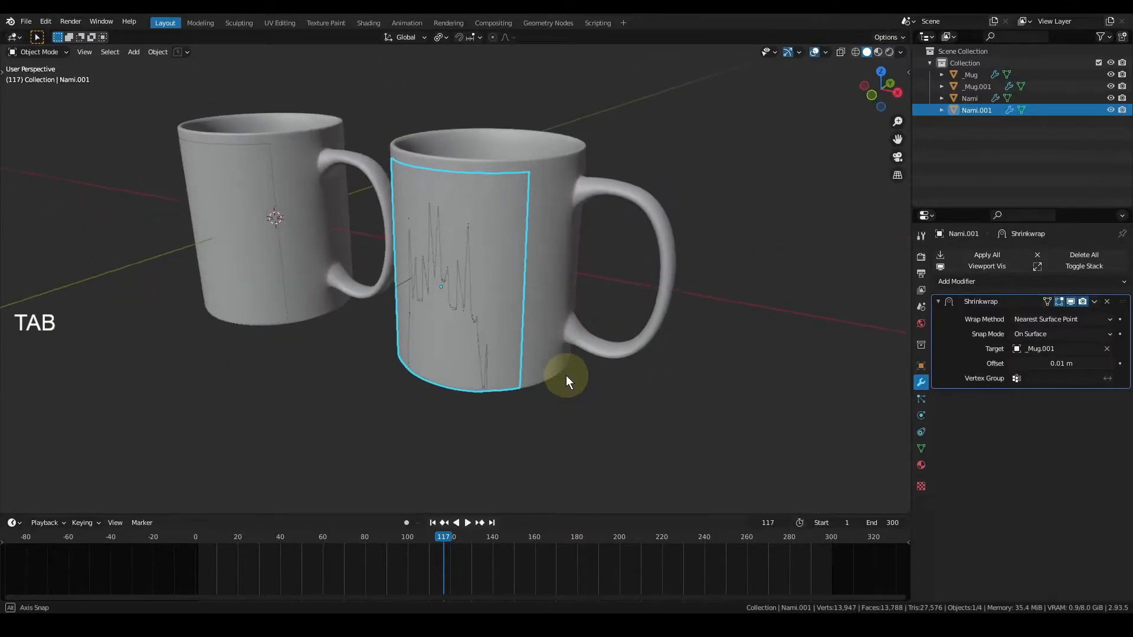
pyautogui.doubleClick(1059, 364)
pyautogui.press('Right')
pyautogui.press('Left')
pyautogui.press('Left')
pyautogui.press('BackSpace')
pyautogui.write('25')
pyautogui.press('Return')
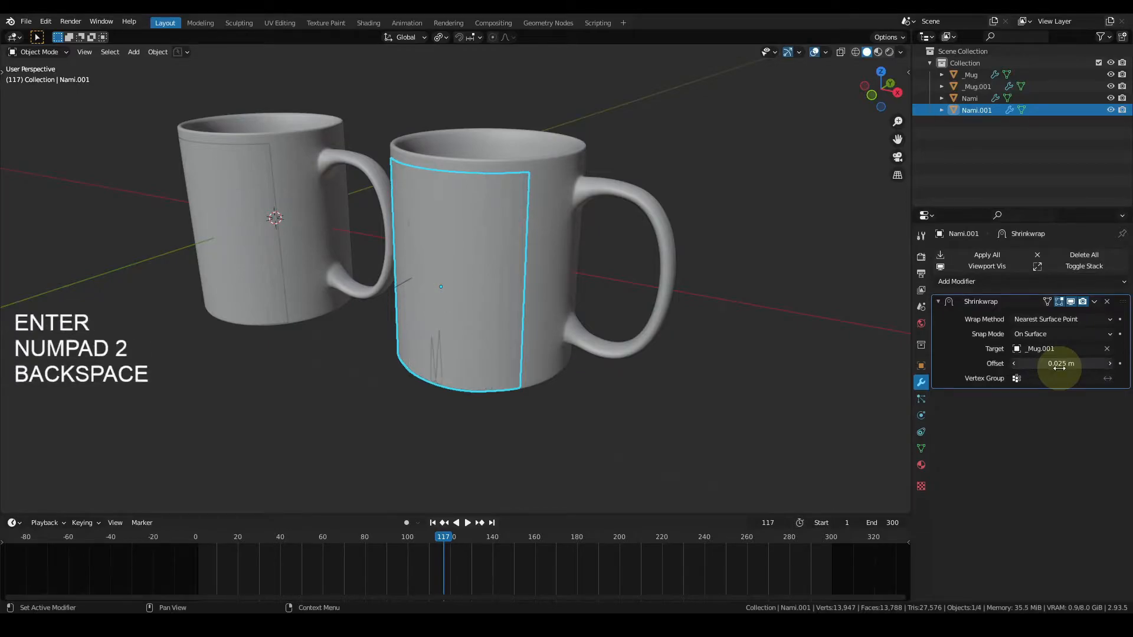
pyautogui.moveTo(1059, 367); pyautogui.dragTo(1067, 363)
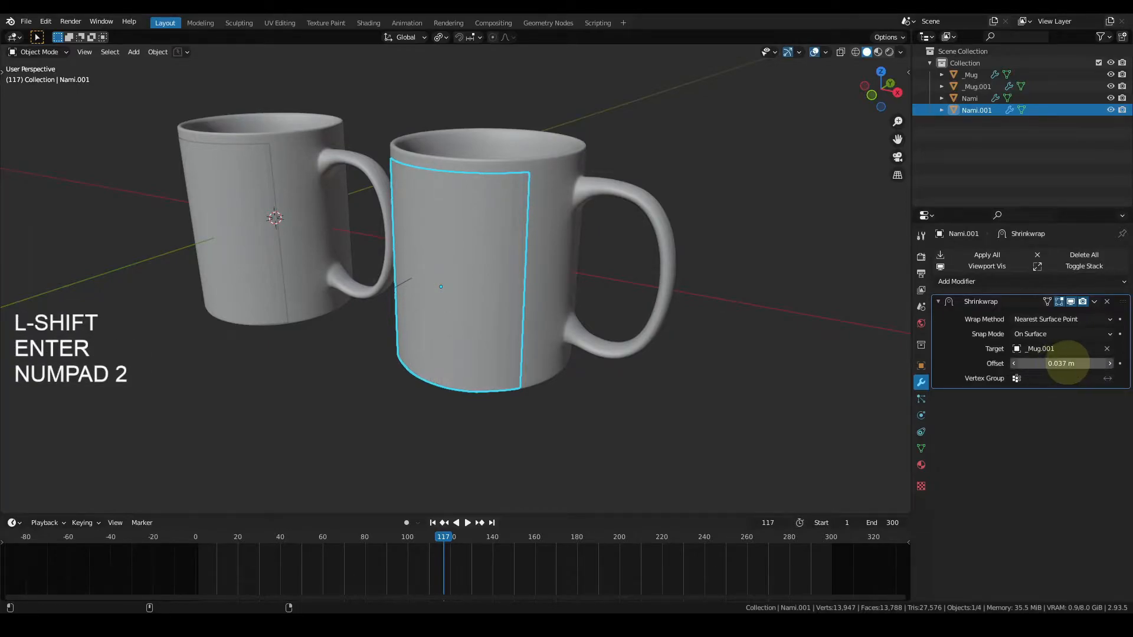
pyautogui.hotkey('ctrl', 's')
# Compare the modifier setups of the original and duplicated label planes in front view
pyautogui.moveTo(512, 308); pyautogui.dragTo(790, 318, button='middle')
pyautogui.scroll(1, 589, 325)
pyautogui.moveTo(430, 389); pyautogui.dragTo(512, 394, button='middle')
pyautogui.press('KP_1')
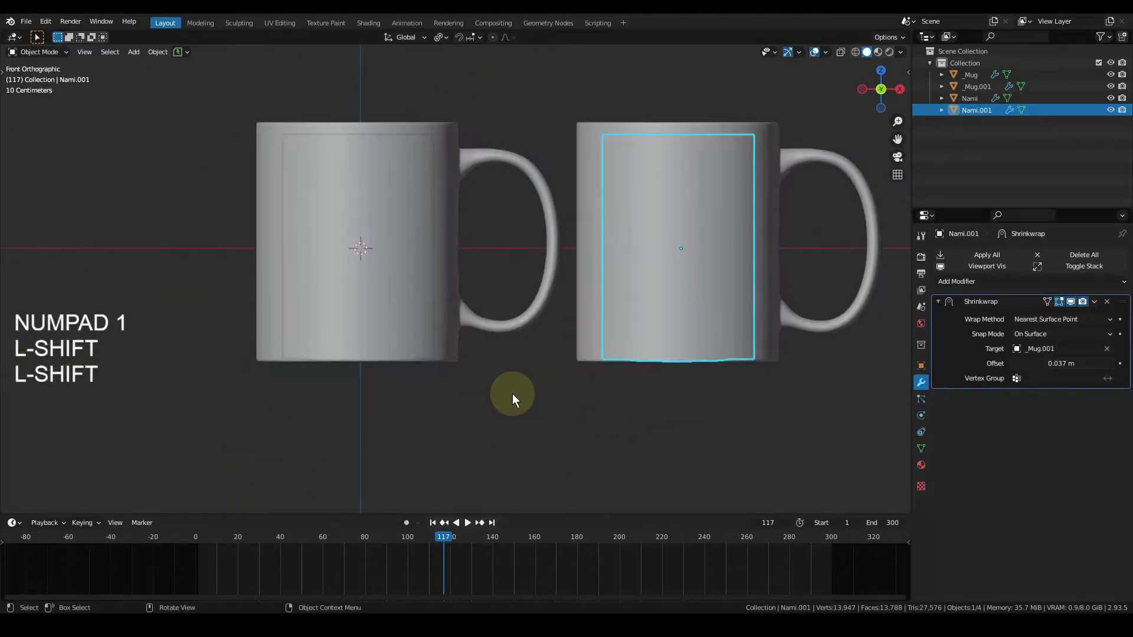
pyautogui.click(396, 436)
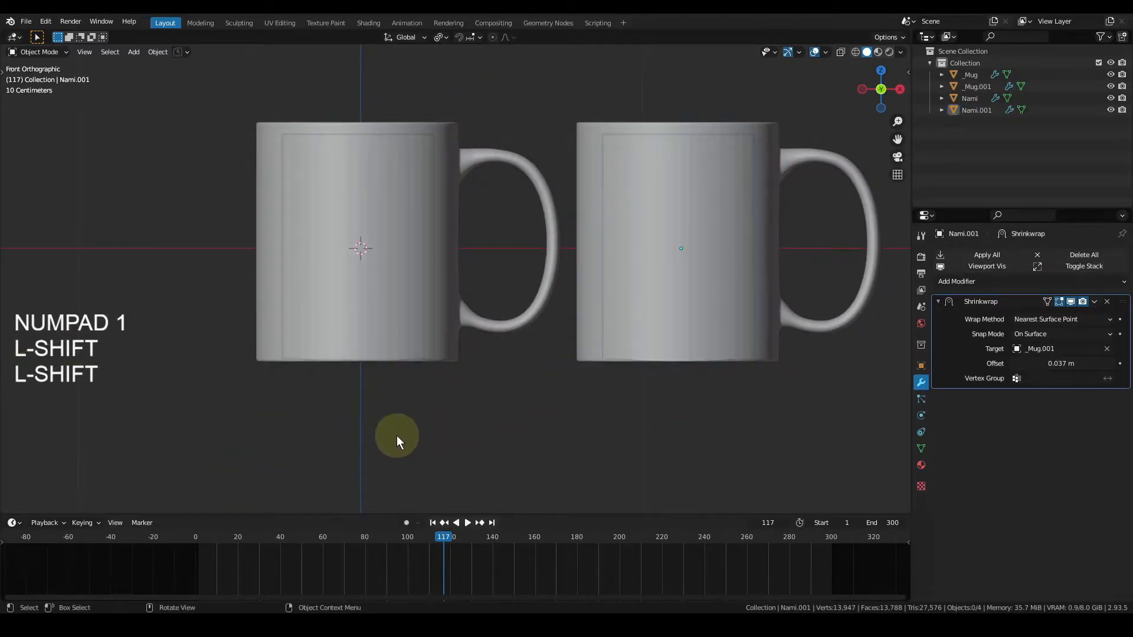
pyautogui.click(377, 269)
pyautogui.click(986, 302)
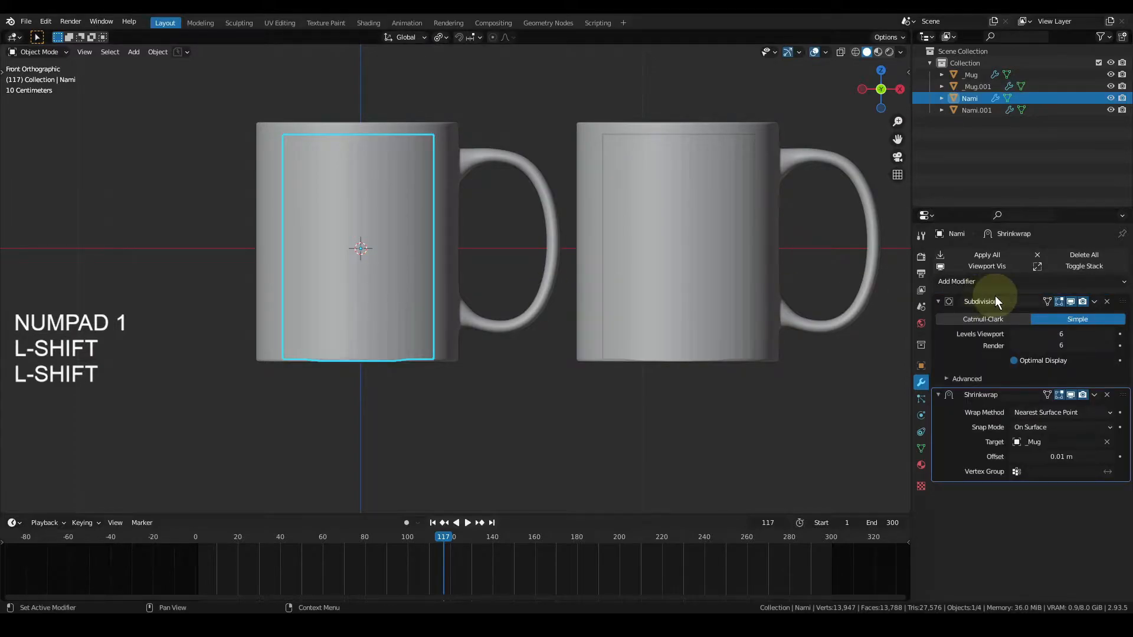
pyautogui.click(681, 200)
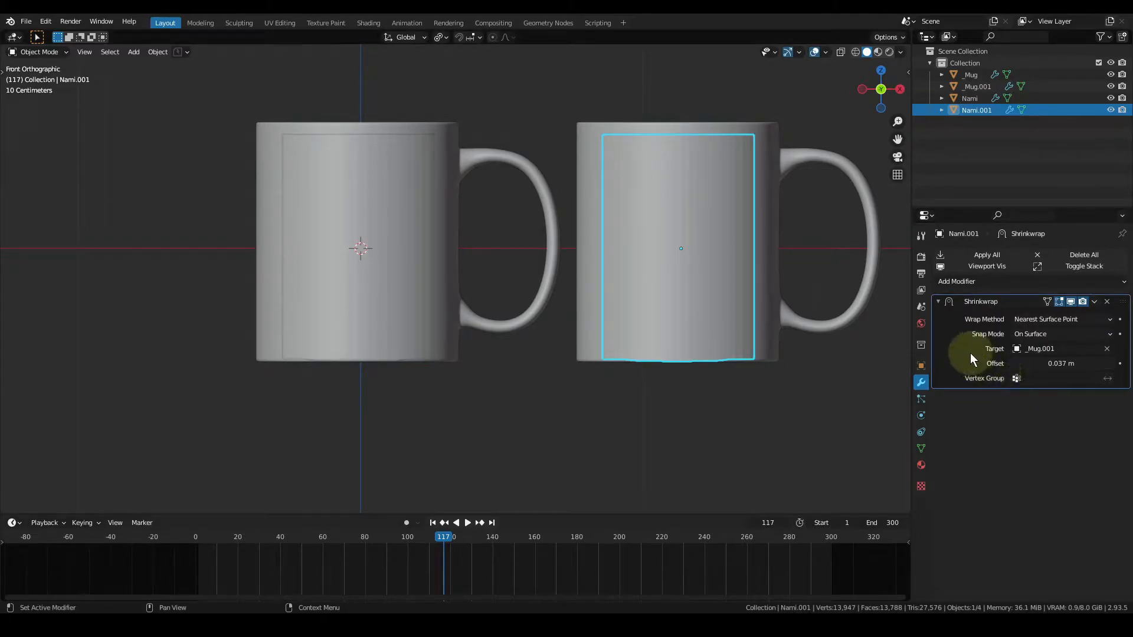
pyautogui.click(486, 428)
# Isolate the original mug's label plane and check its Subdivision settings and face count
pyautogui.click(409, 317)
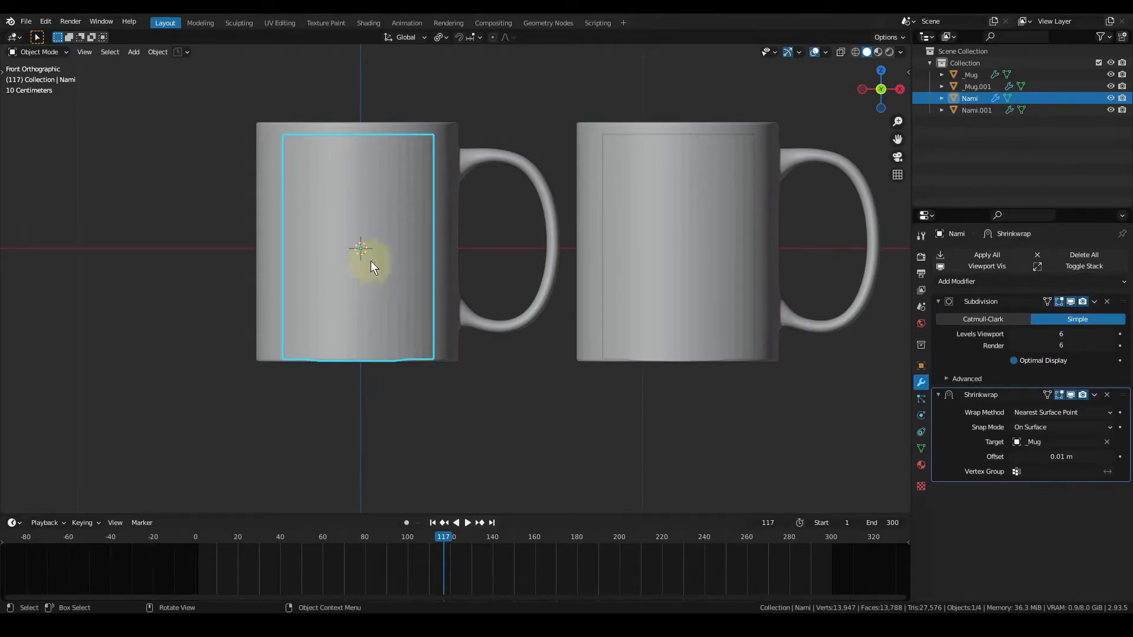
pyautogui.hotkey('shift', 'h')
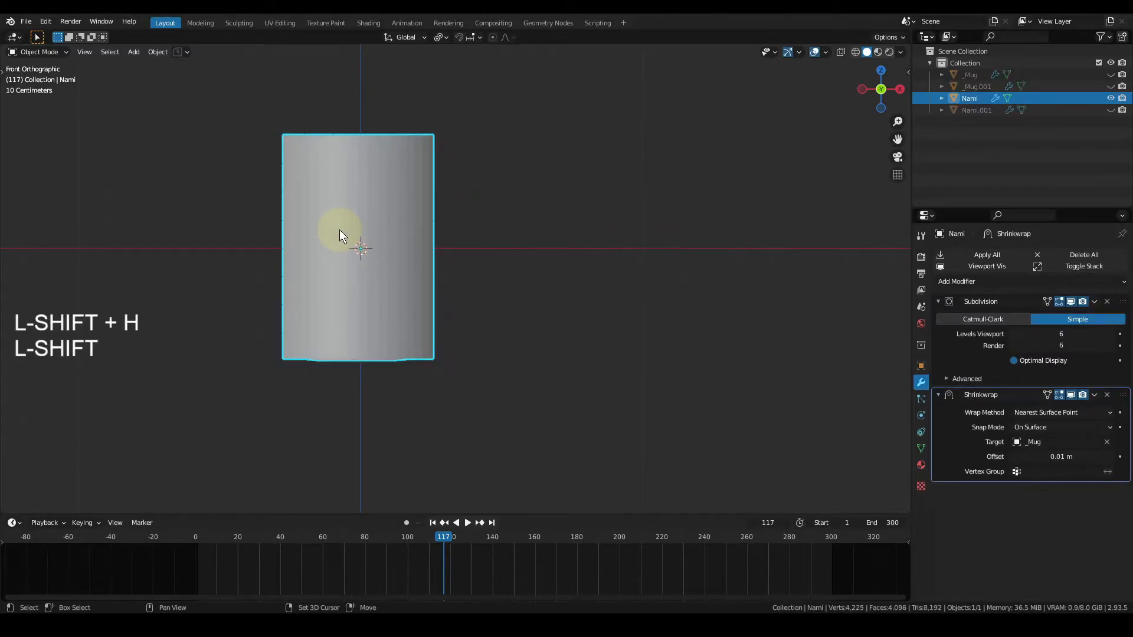
pyautogui.scroll(3, 403, 260)
pyautogui.keyDown('shift'); pyautogui.moveTo(371, 271); pyautogui.dragTo(743, 332, button='middle'); pyautogui.keyUp('shift')
pyautogui.hotkey('shift', 'alt', 'q')
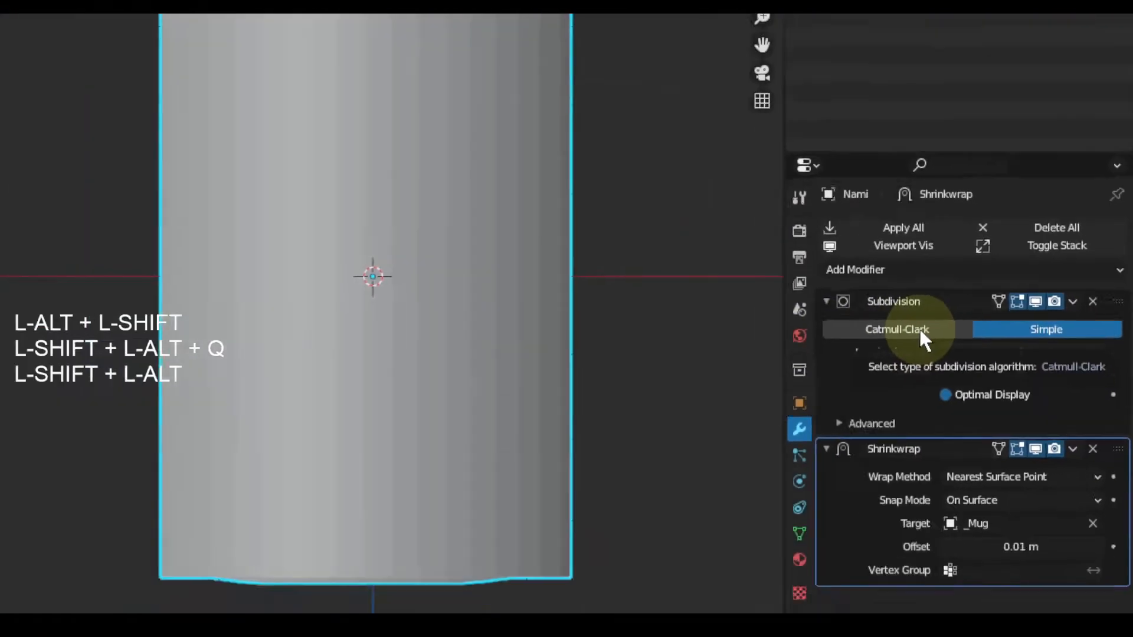
pyautogui.hotkey('shift', 'alt', 'q')
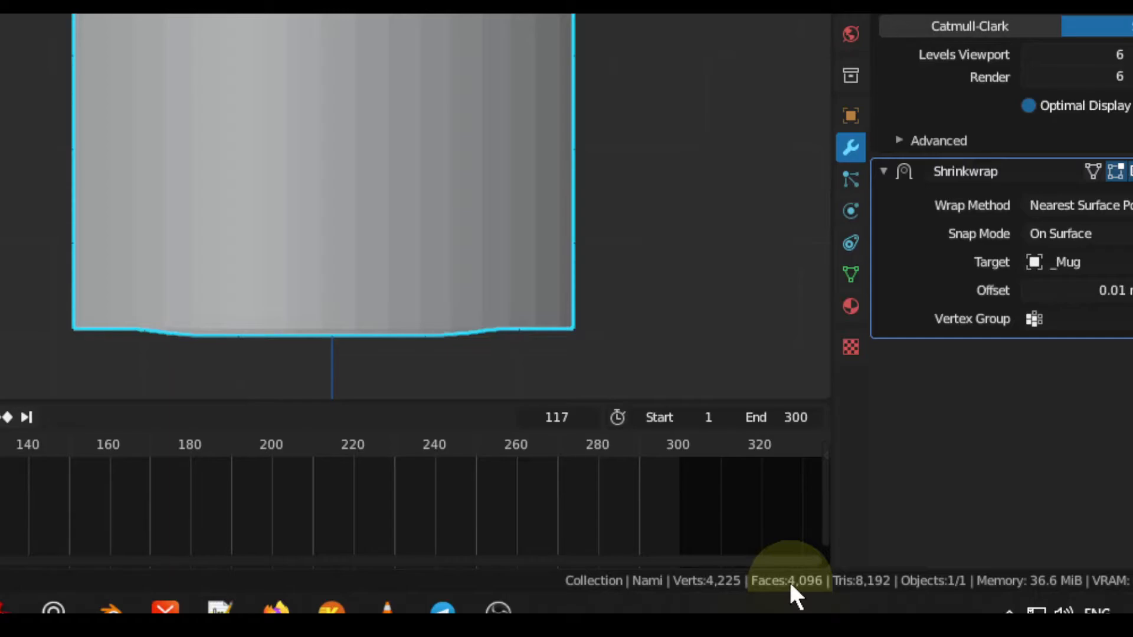
pyautogui.hotkey('alt', 'shift', 'q')
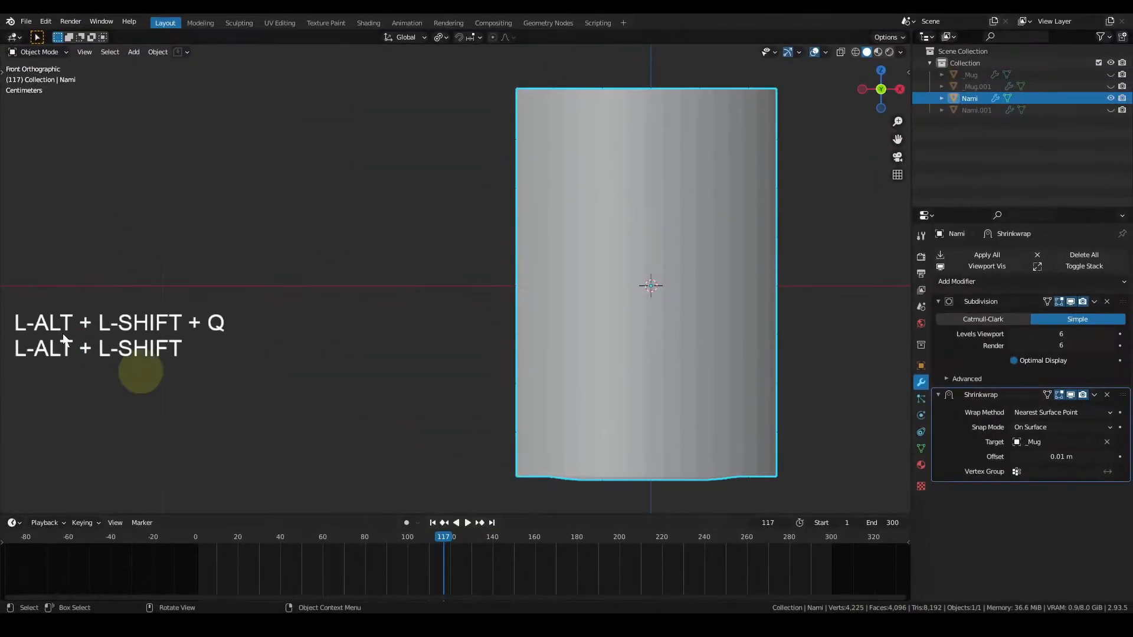
# Unhide all hidden objects and select only the original mug's label plane
pyautogui.scroll(-2, 447, 244)
pyautogui.keyDown('shift'); pyautogui.moveTo(542, 263); pyautogui.dragTo(394, 289, button='middle'); pyautogui.keyUp('shift')
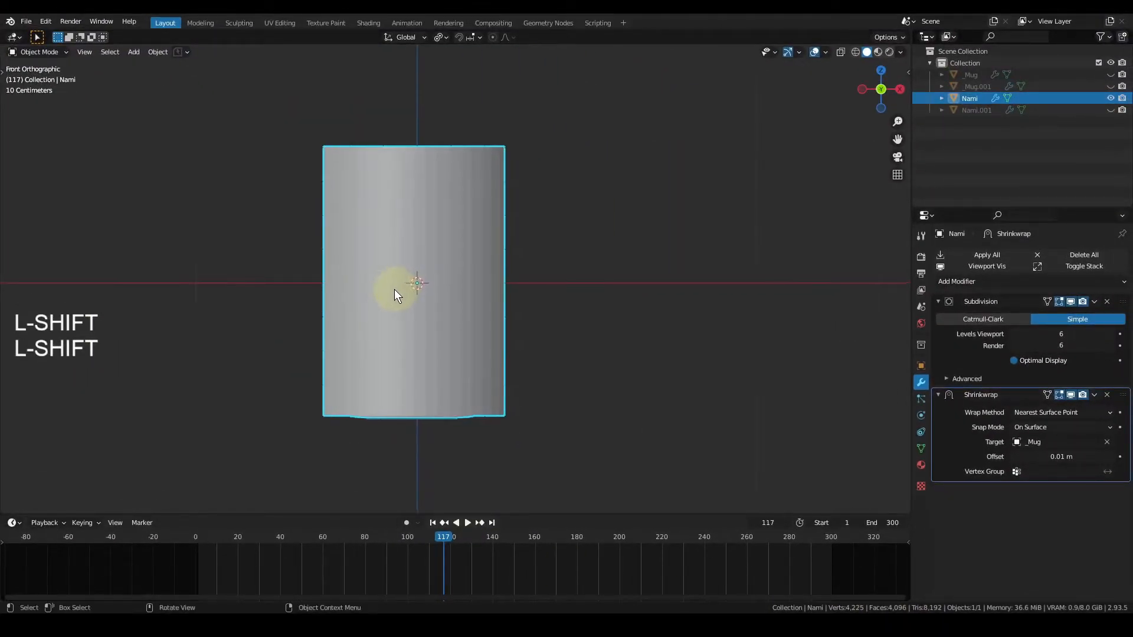
pyautogui.press('KP_Divide')
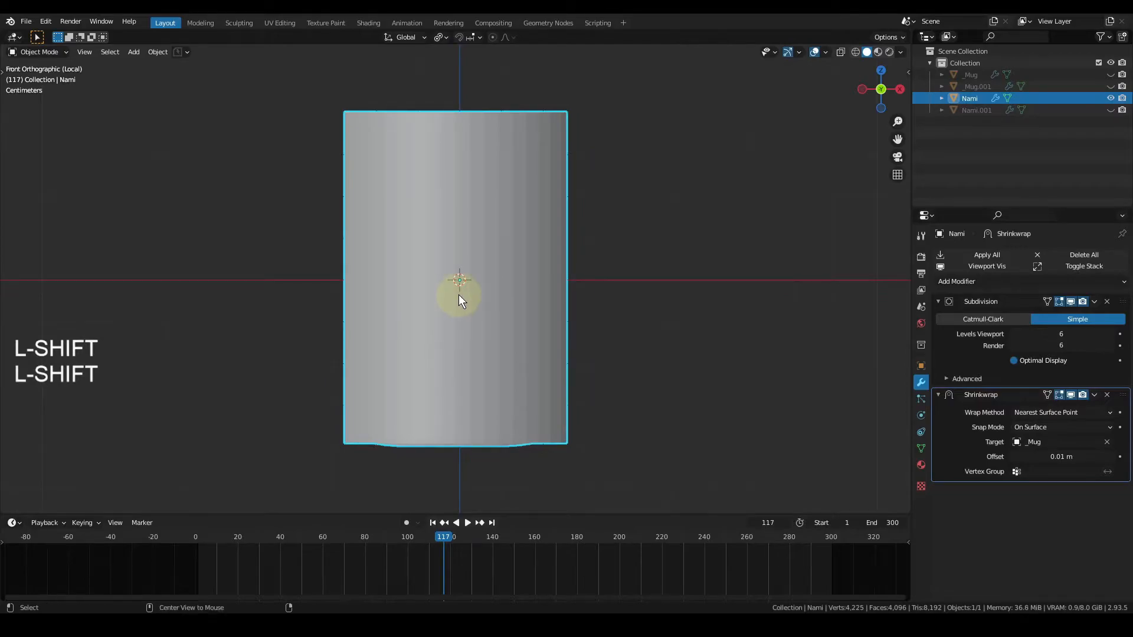
pyautogui.press('KP_Divide')
pyautogui.hotkey('alt', 'h')
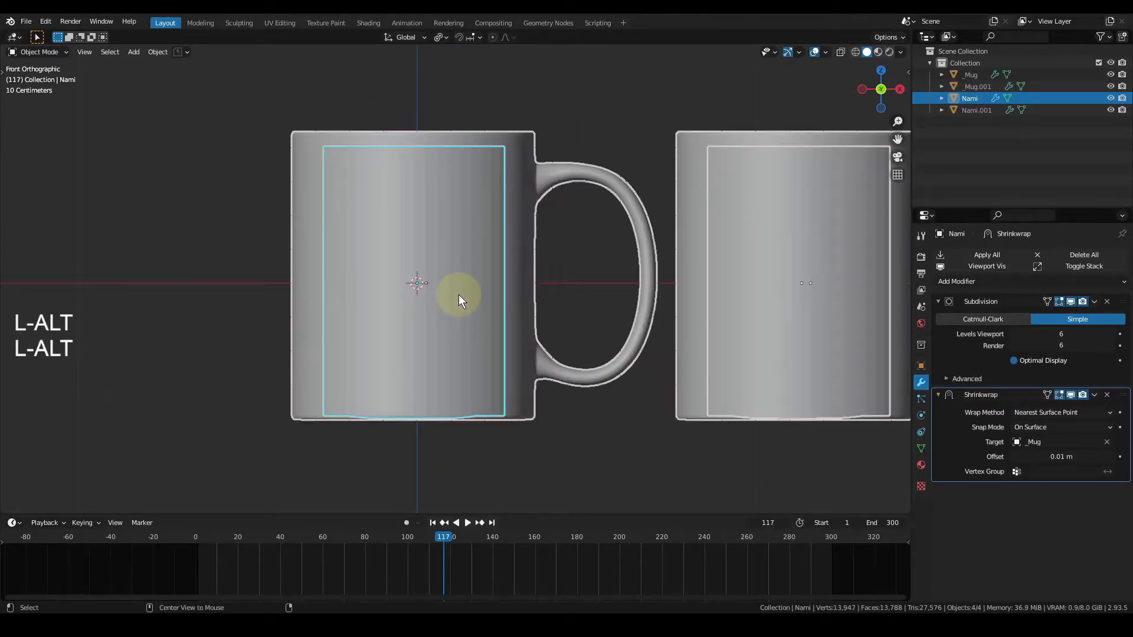
pyautogui.keyDown('shift'); pyautogui.moveTo(625, 430); pyautogui.dragTo(429, 421, button='middle'); pyautogui.keyUp('shift')
pyautogui.click(455, 465)
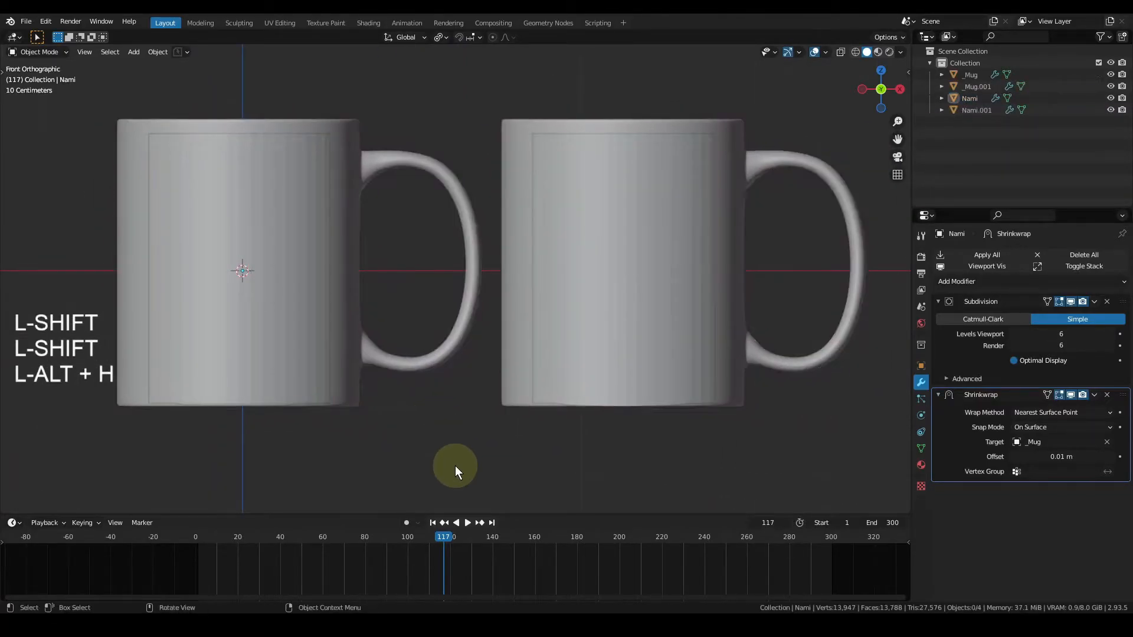
pyautogui.click(306, 294)
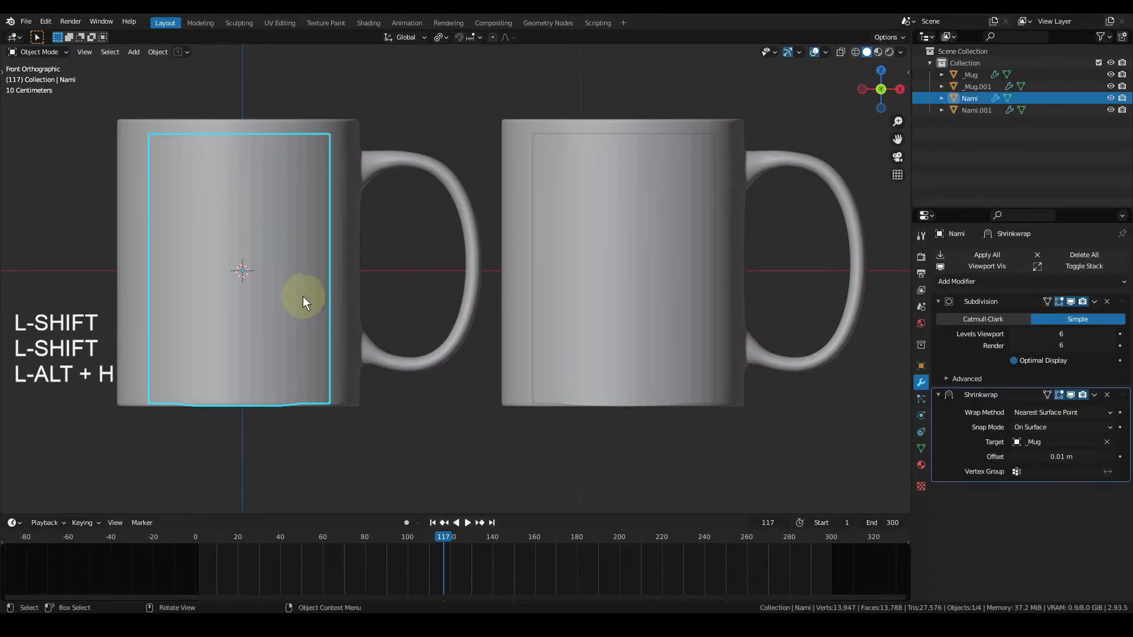
# Isolate the duplicated label plane by hiding everything else and check its face count in the scene statistics
pyautogui.click(618, 297)
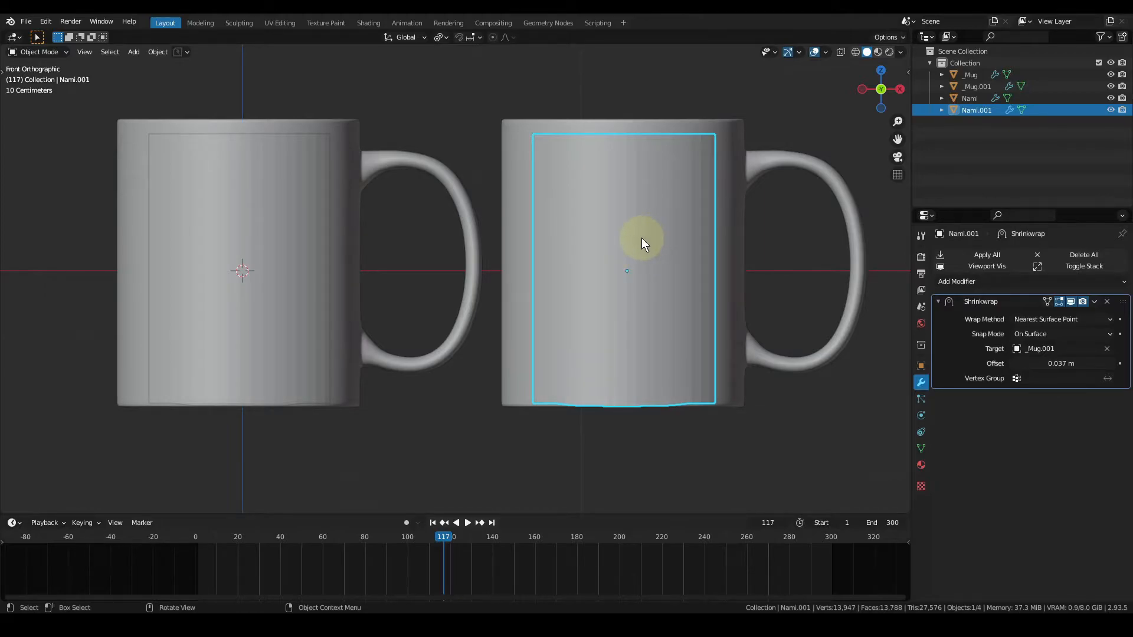
pyautogui.press('shift')
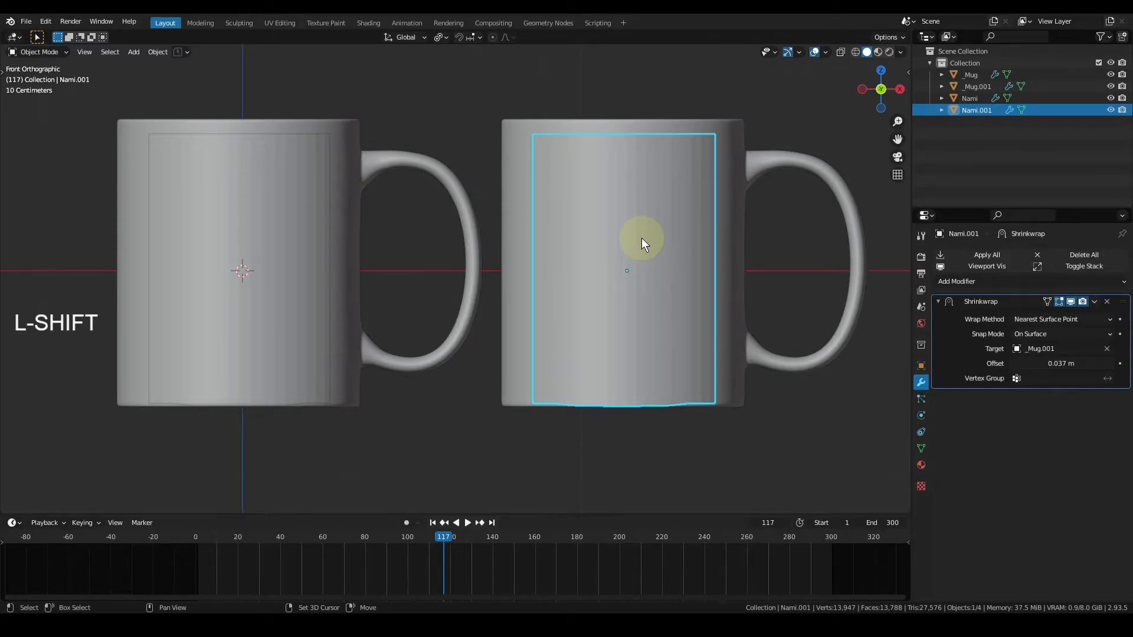
pyautogui.hotkey('shift', 'h')
pyautogui.keyDown('shift'); pyautogui.moveTo(707, 291); pyautogui.dragTo(754, 331, button='middle'); pyautogui.keyUp('shift')
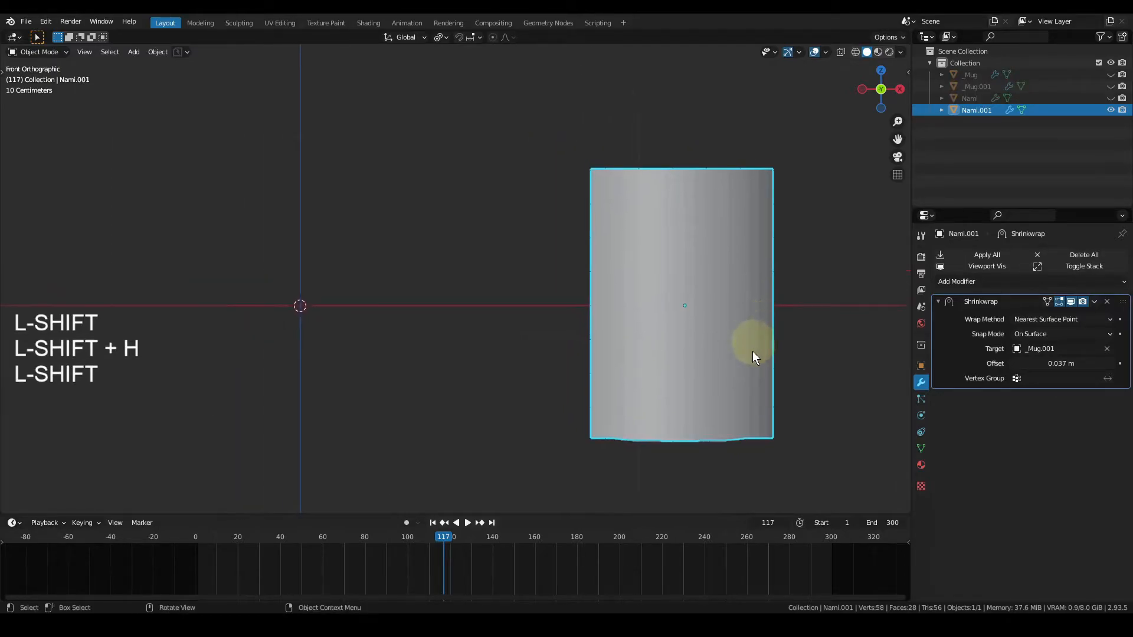
pyautogui.scroll(2, 753, 382)
pyautogui.keyDown('shift'); pyautogui.moveTo(782, 395); pyautogui.dragTo(601, 335, button='middle'); pyautogui.keyUp('shift')
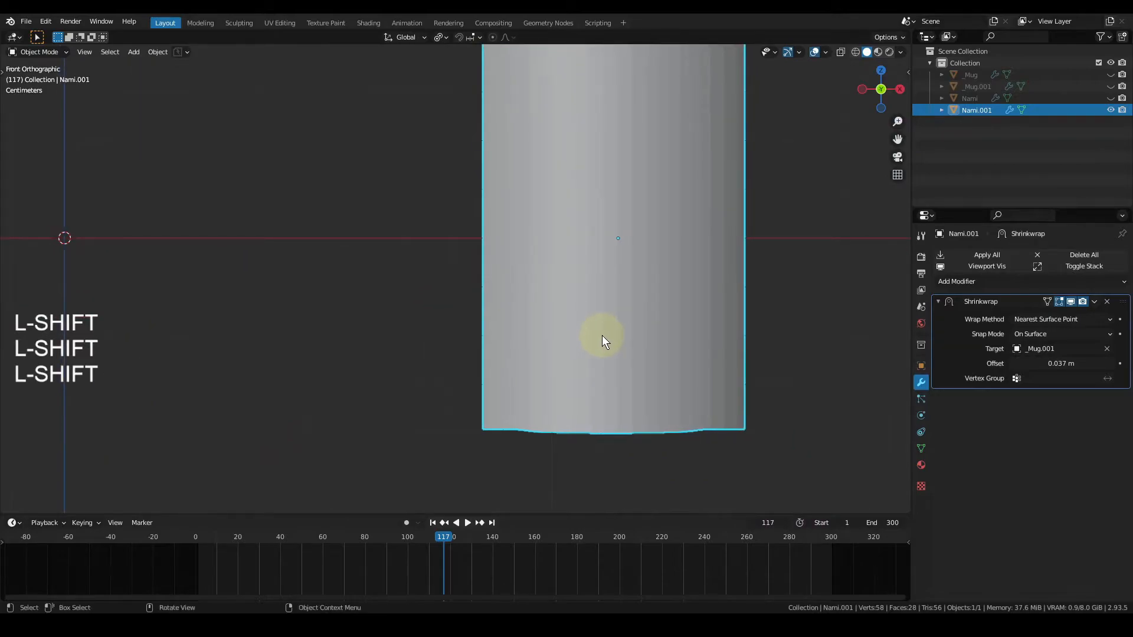
pyautogui.hotkey('shift', 'alt', 'q')
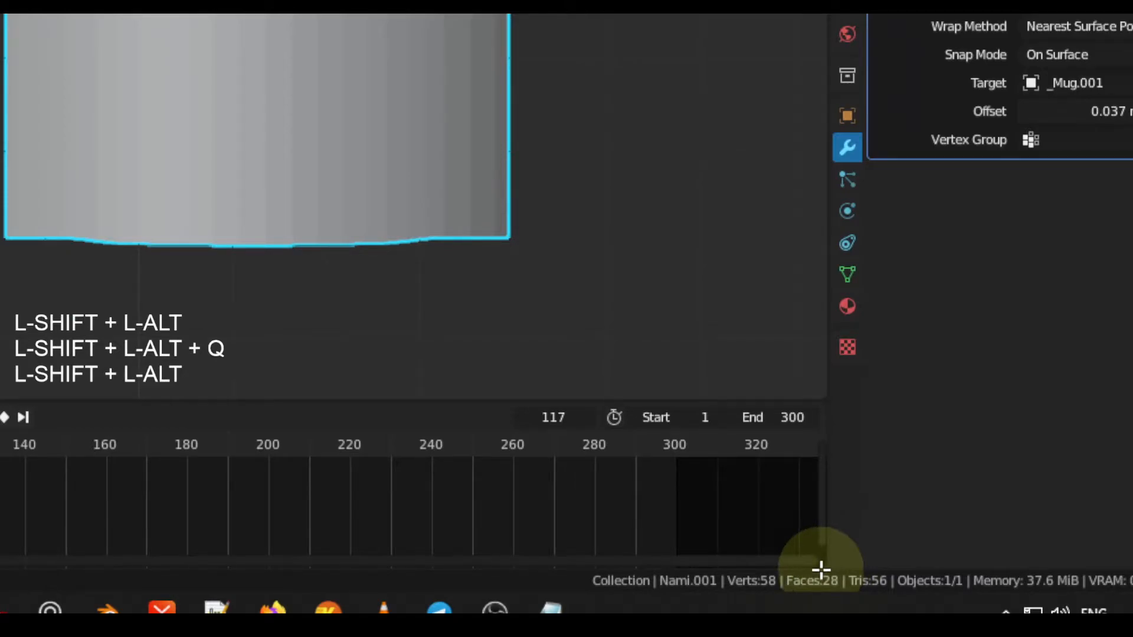
pyautogui.press('q')
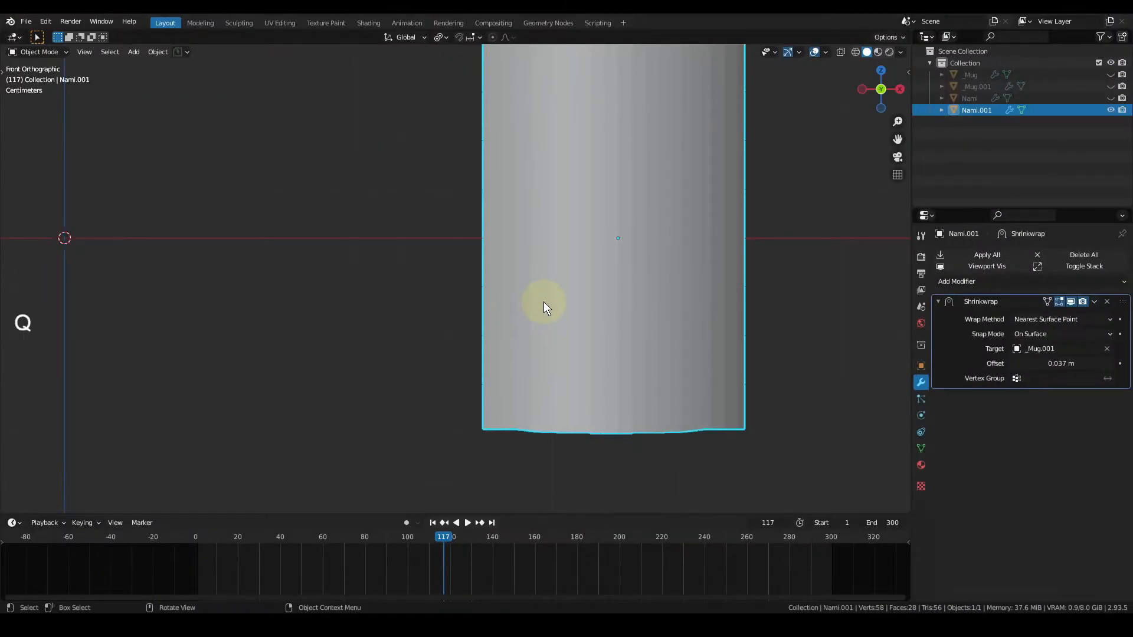
# Unhide all hidden objects and select both label planes to compare them on their mugs in perspective
pyautogui.hotkey('alt', 'h')
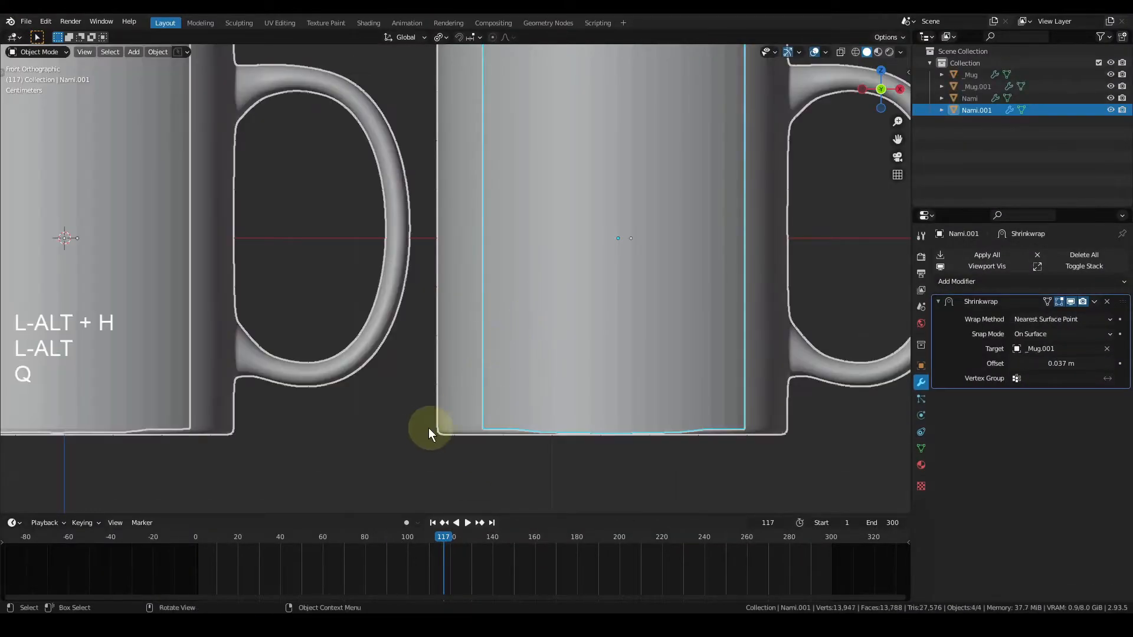
pyautogui.click(391, 423)
pyautogui.scroll(-2, 377, 378)
pyautogui.keyDown('shift'); pyautogui.moveTo(366, 342); pyautogui.dragTo(417, 361, button='middle'); pyautogui.keyUp('shift')
pyautogui.click(594, 302)
pyautogui.keyDown('shift'); pyautogui.click(270, 250); pyautogui.keyUp('shift')
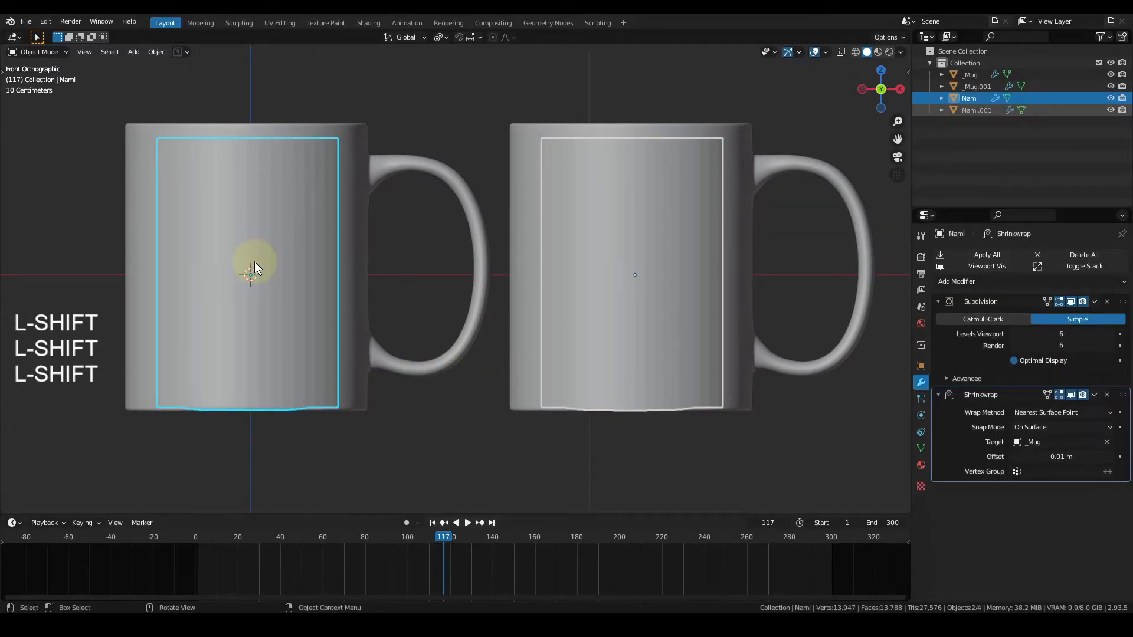
pyautogui.moveTo(555, 304); pyautogui.dragTo(585, 337, button='middle')
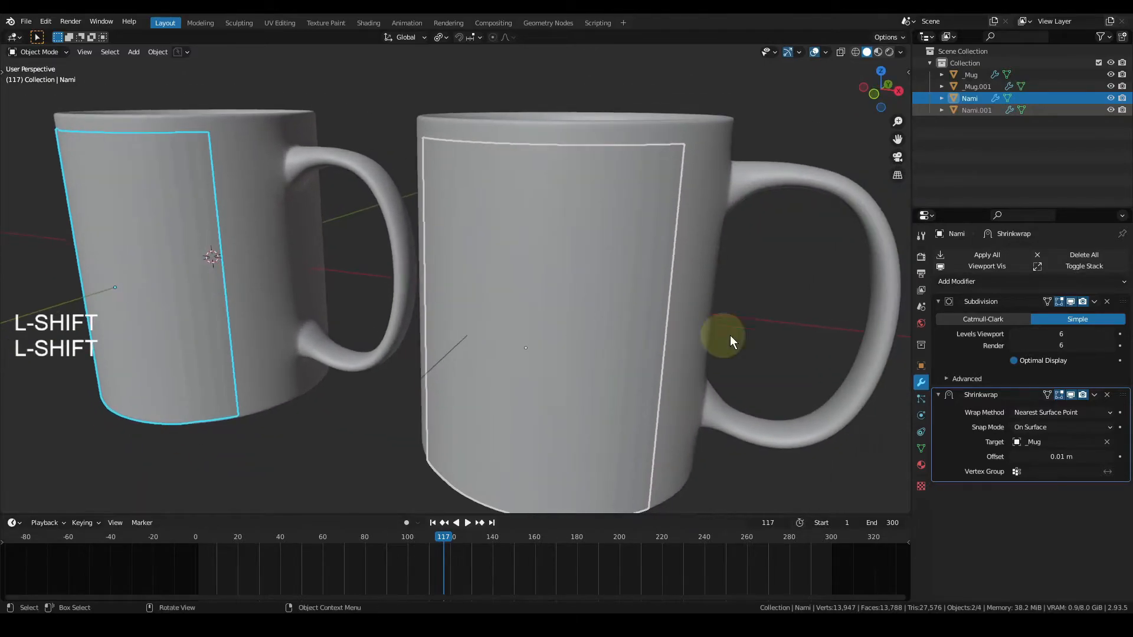
# Shade the duplicated label plane smooth and inspect its surface up close
pyautogui.click(710, 336)
pyautogui.scroll(1, 638, 301)
pyautogui.click(574, 260)
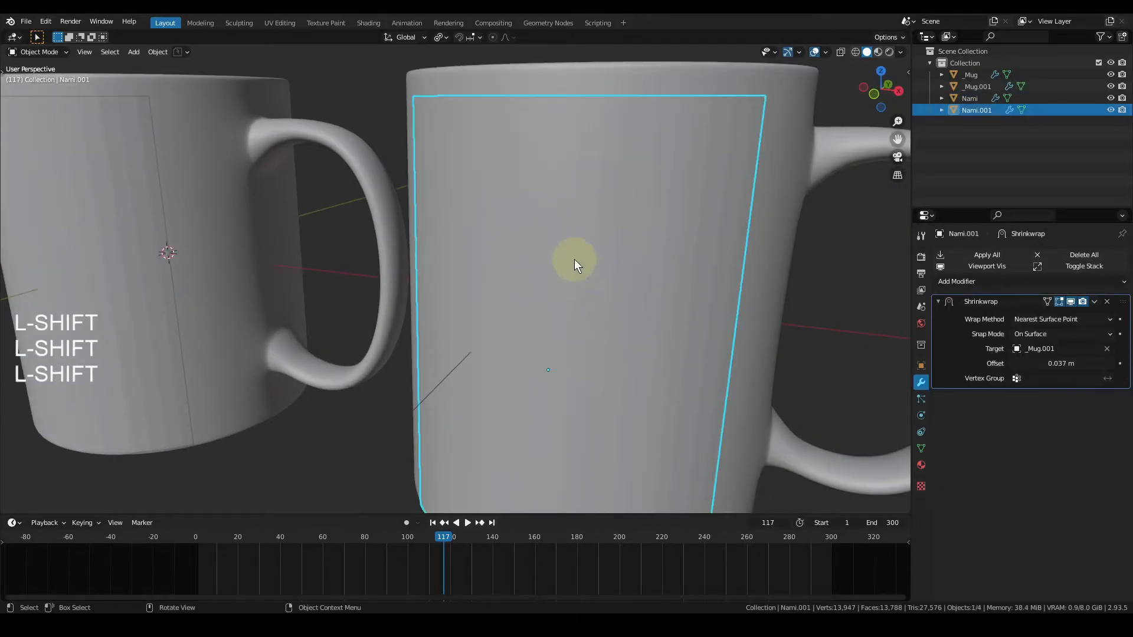
pyautogui.rightClick(574, 259)
pyautogui.click(575, 260)
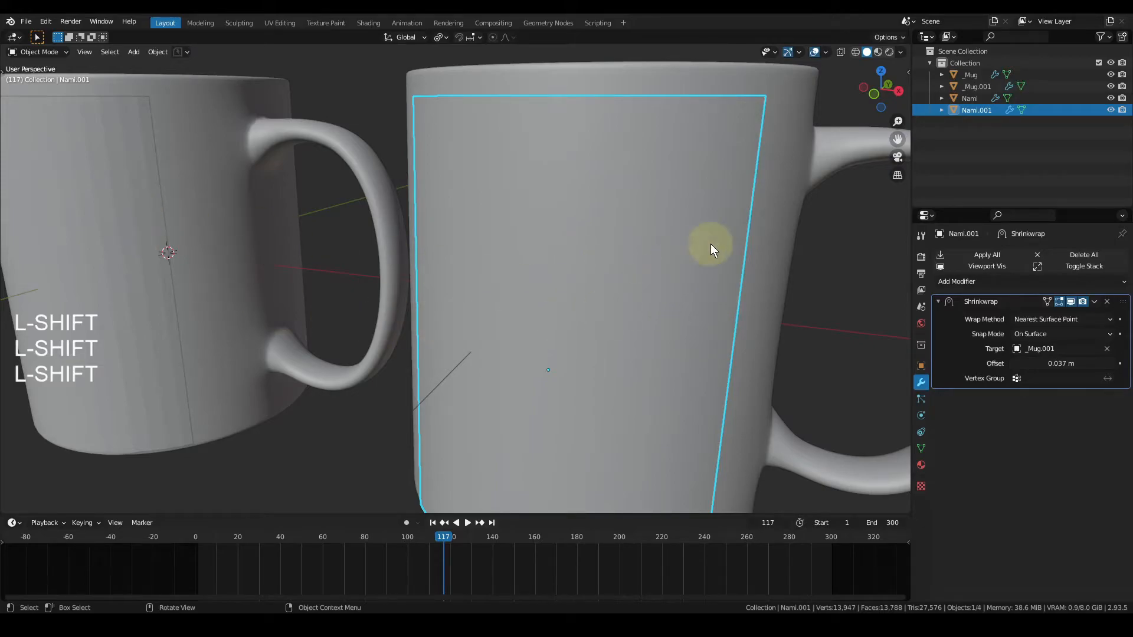
pyautogui.scroll(3, 713, 248)
pyautogui.keyDown('shift'); pyautogui.moveTo(749, 232); pyautogui.dragTo(562, 339, button='middle'); pyautogui.keyUp('shift')
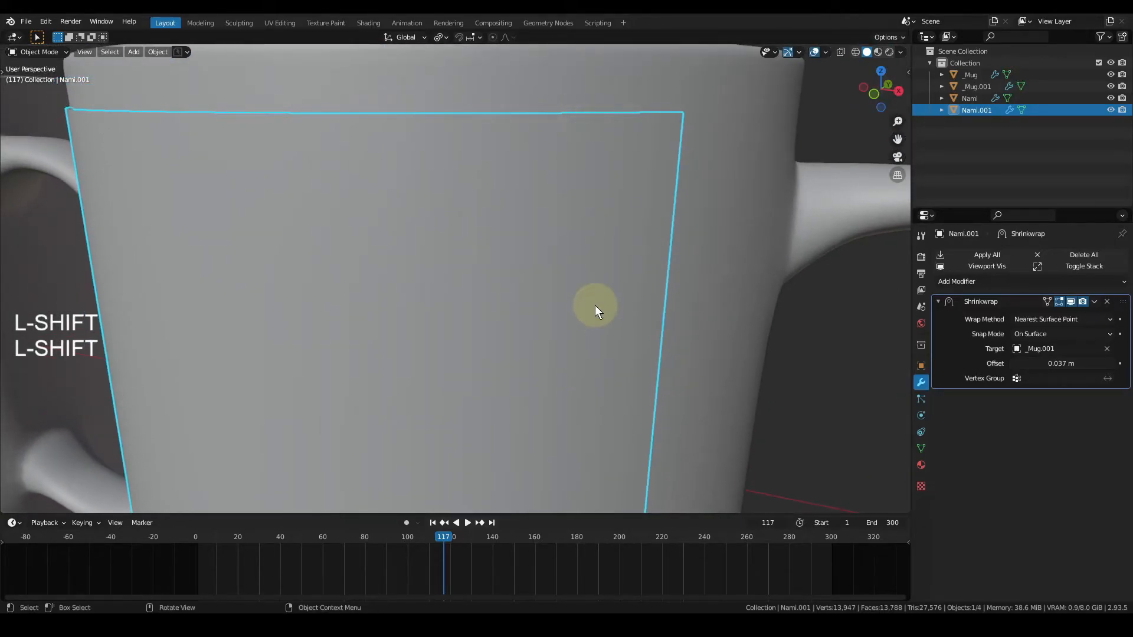
# Shade the original mug's label plane smooth and inspect its surface up close
pyautogui.scroll(-3, 594, 305)
pyautogui.keyDown('shift'); pyautogui.moveTo(594, 305); pyautogui.dragTo(552, 314, button='middle'); pyautogui.keyUp('shift')
pyautogui.click(336, 248)
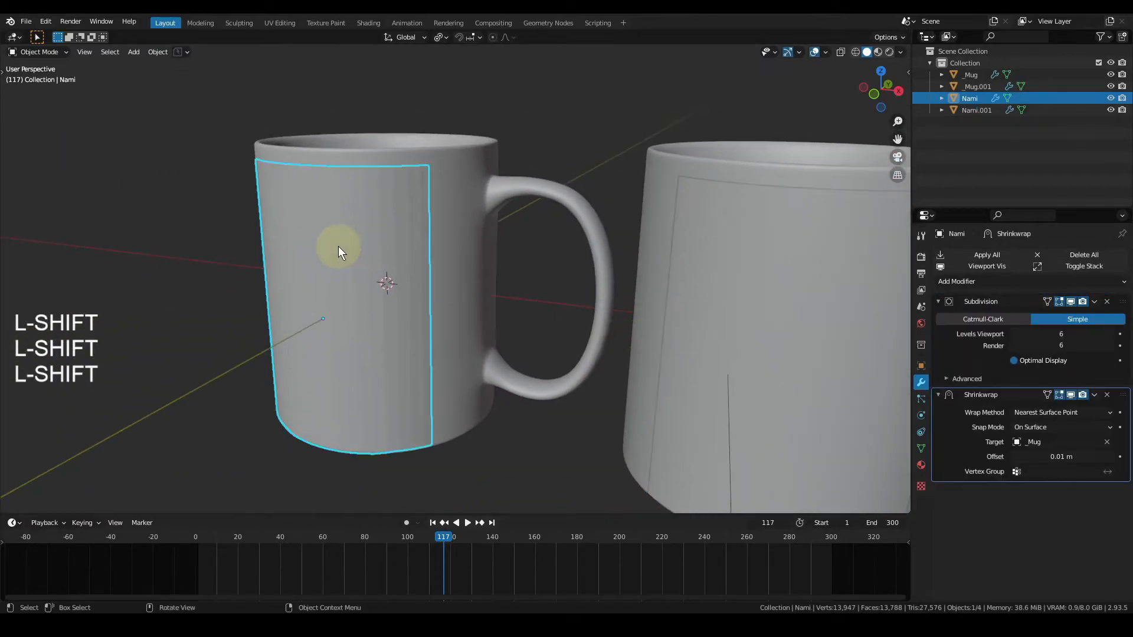
pyautogui.scroll(3, 338, 246)
pyautogui.rightClick(338, 246)
pyautogui.click(338, 246)
pyautogui.scroll(4, 338, 246)
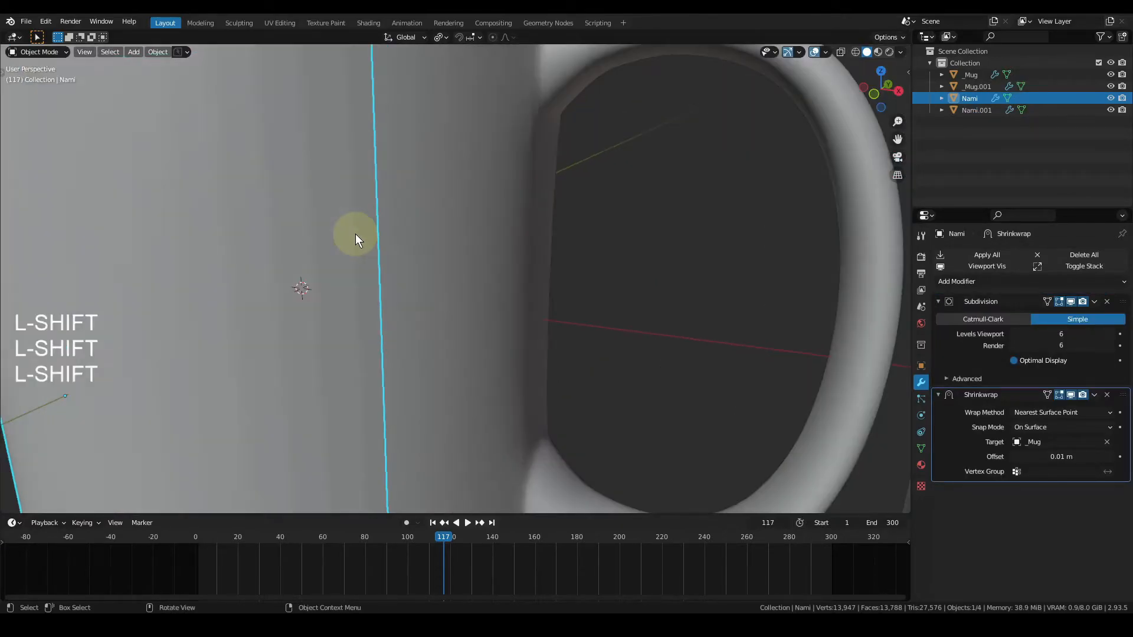
pyautogui.keyDown('shift'); pyautogui.moveTo(354, 240); pyautogui.dragTo(459, 291, button='middle'); pyautogui.keyUp('shift')
pyautogui.scroll(-4, 471, 186)
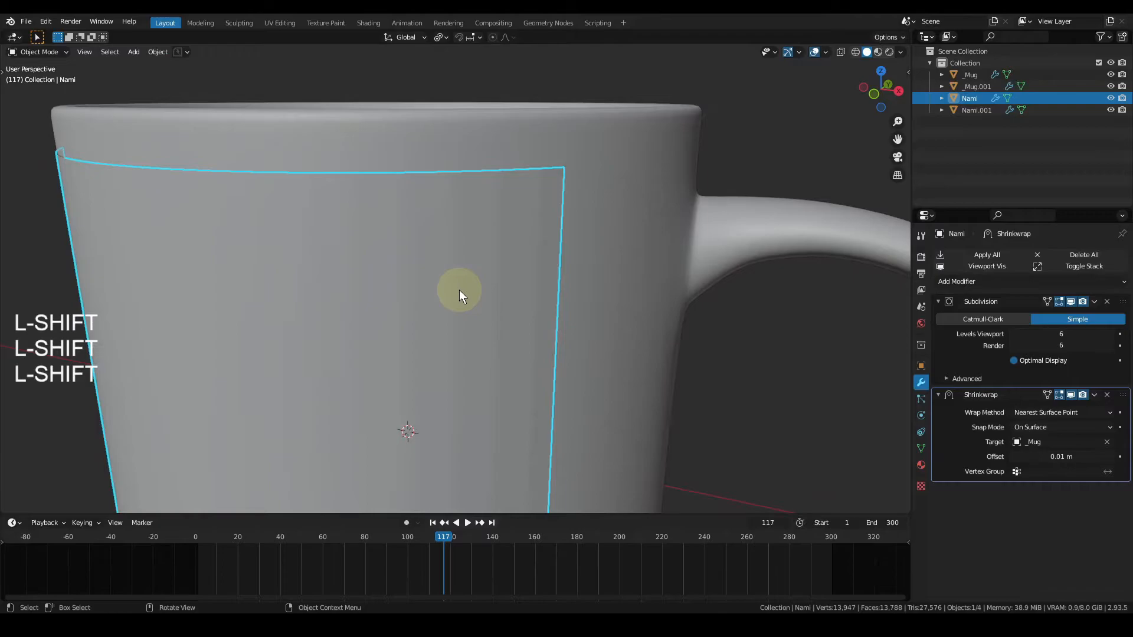
pyautogui.scroll(-5, 459, 289)
pyautogui.keyDown('shift'); pyautogui.moveTo(218, 269); pyautogui.dragTo(437, 293, button='middle'); pyautogui.keyUp('shift')
pyautogui.scroll(5, 431, 271)
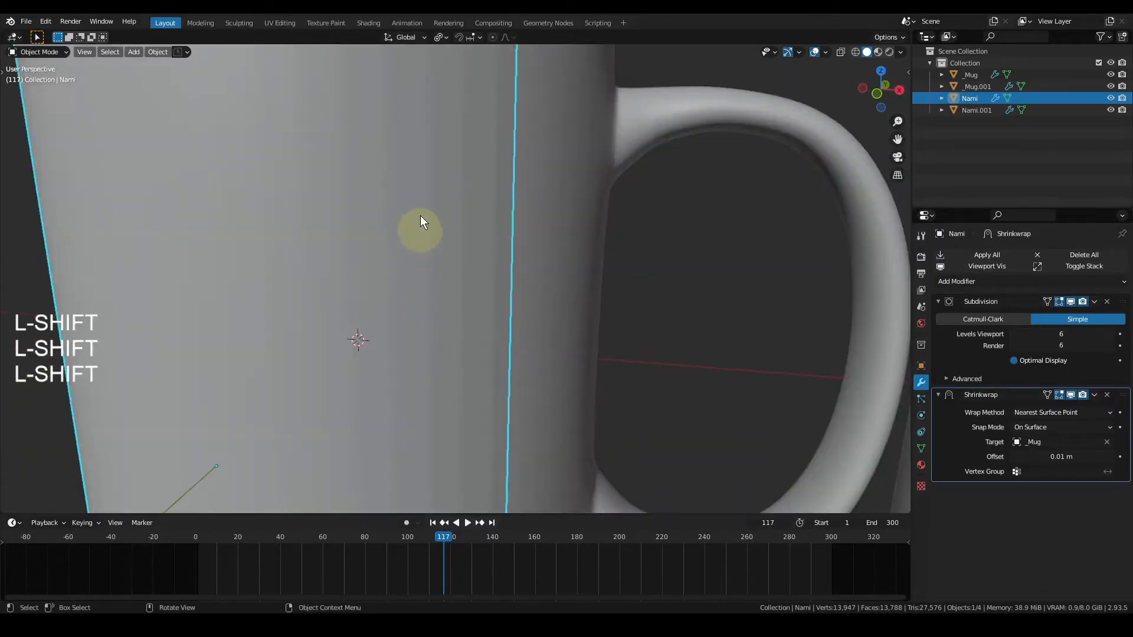
# Switch the wireframe overlay on and off to examine the original label plane's mesh
pyautogui.press('q')
pyautogui.click(401, 260)
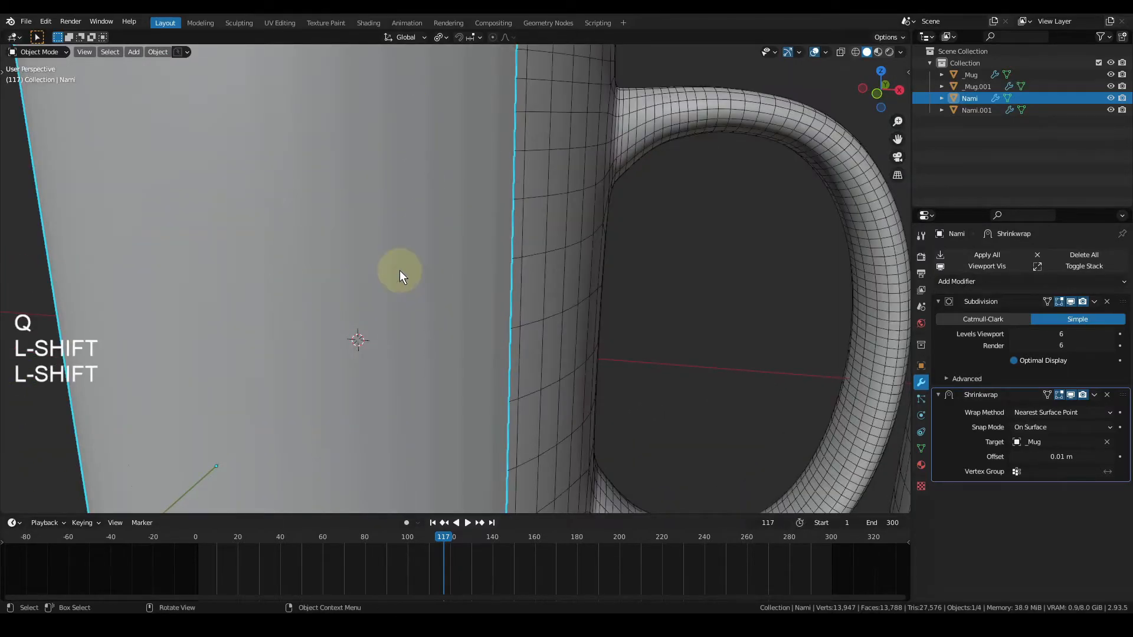
pyautogui.press('q')
pyautogui.click(407, 252)
pyautogui.scroll(-2, 475, 279)
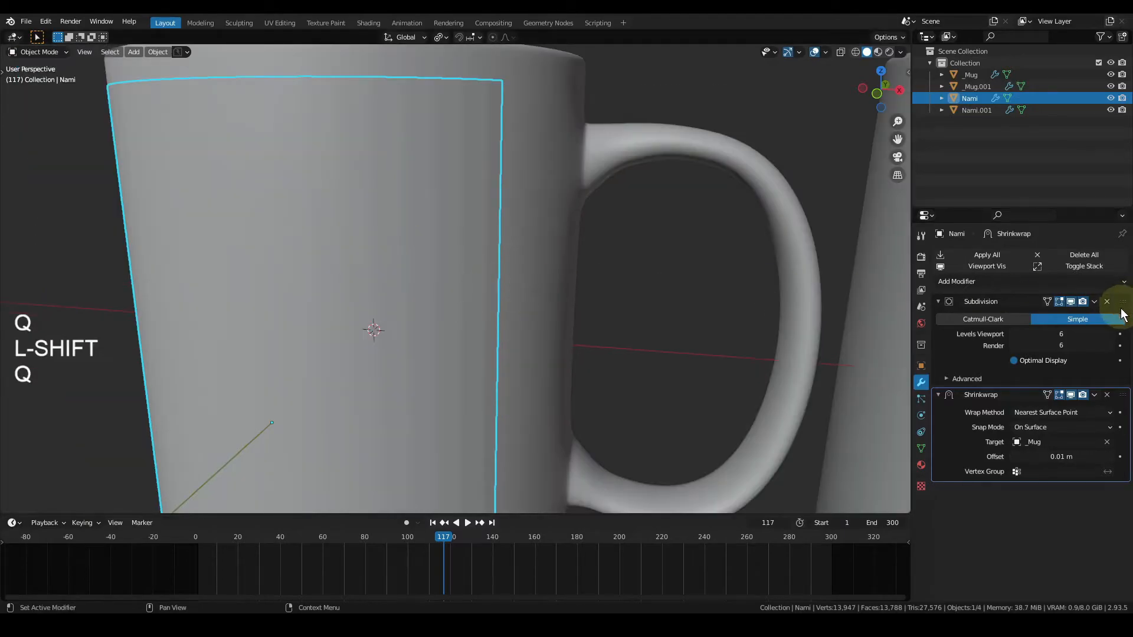
# Disable Optimal Display in the original label's Subdivision modifier and check the mesh by toggling the wireframe overlay
pyautogui.click(1015, 360)
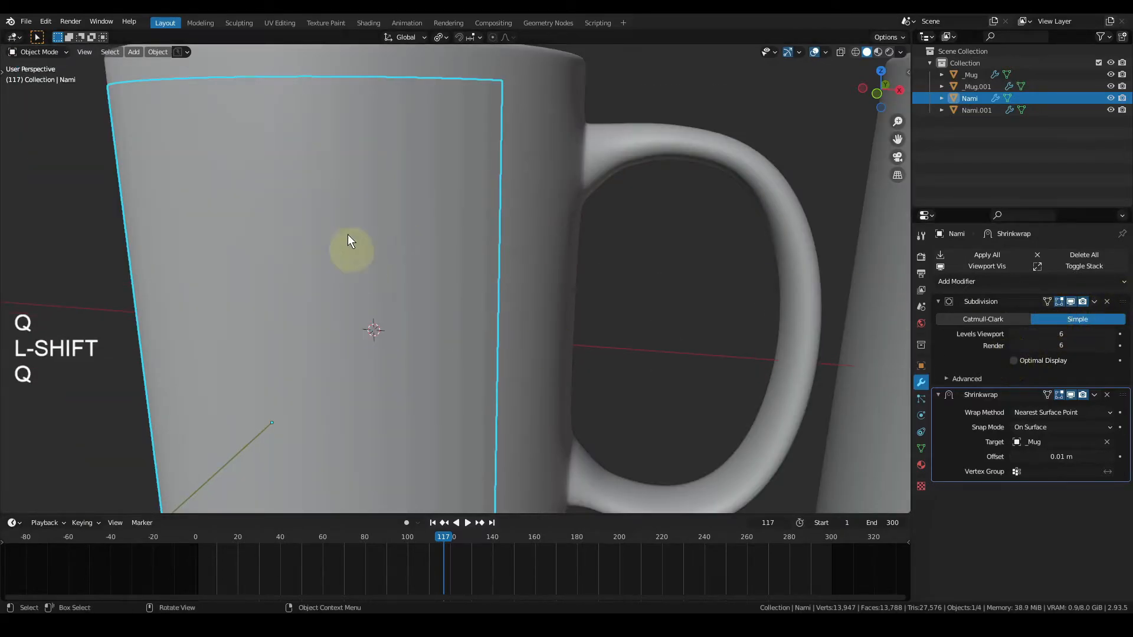
pyautogui.moveTo(352, 250); pyautogui.dragTo(356, 242, button='middle')
pyautogui.press('q')
pyautogui.click(356, 242)
pyautogui.press('q')
pyautogui.click(357, 241)
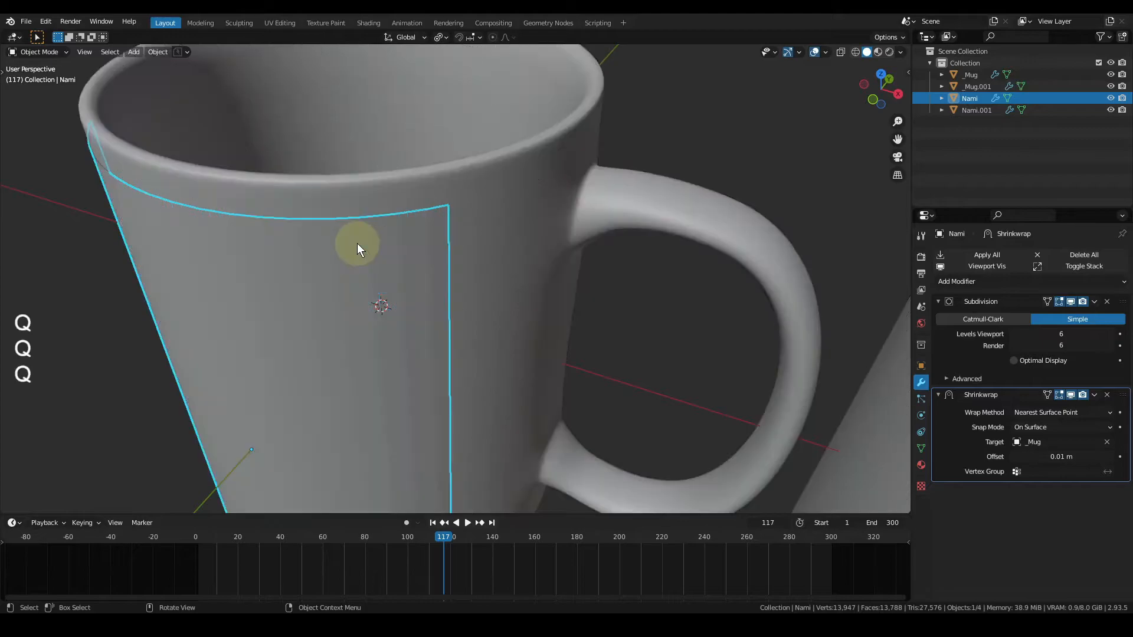
# Isolate the original label plane in local view and frame its upper area
pyautogui.press('KP_Divide')
pyautogui.scroll(4, 491, 230)
pyautogui.moveTo(491, 230); pyautogui.dragTo(493, 212, button='middle')
pyautogui.keyDown('shift'); pyautogui.moveTo(493, 211); pyautogui.dragTo(552, 343, button='middle'); pyautogui.keyUp('shift')
pyautogui.scroll(1, 529, 323)
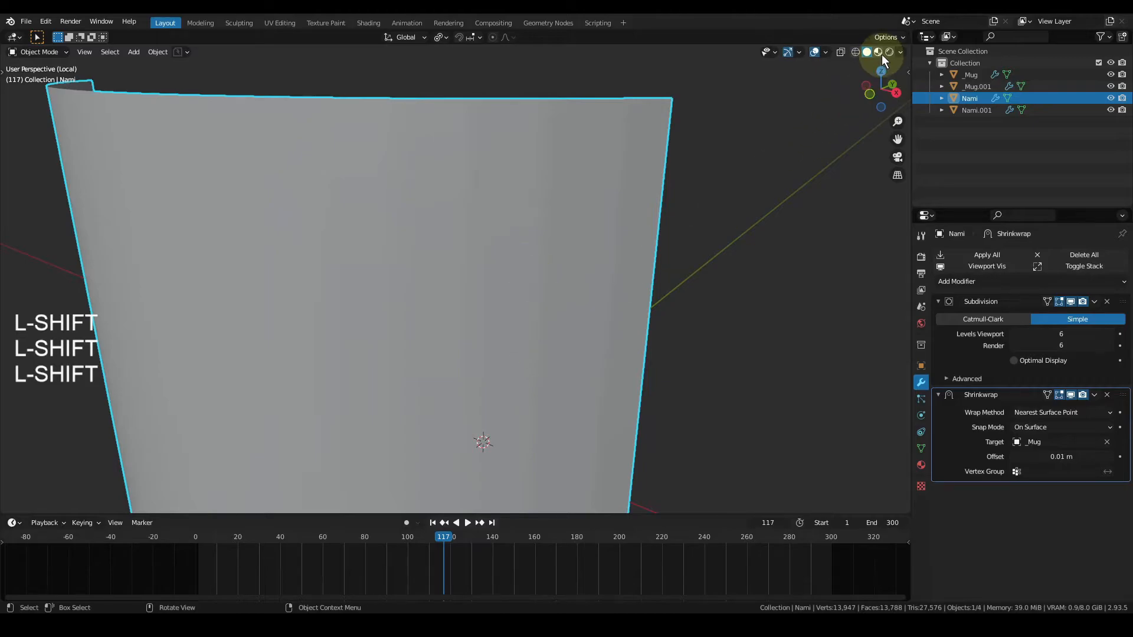
# Set the viewport lighting to MatCap with a glossy red material and examine reflections on the label plane
pyautogui.click(900, 53)
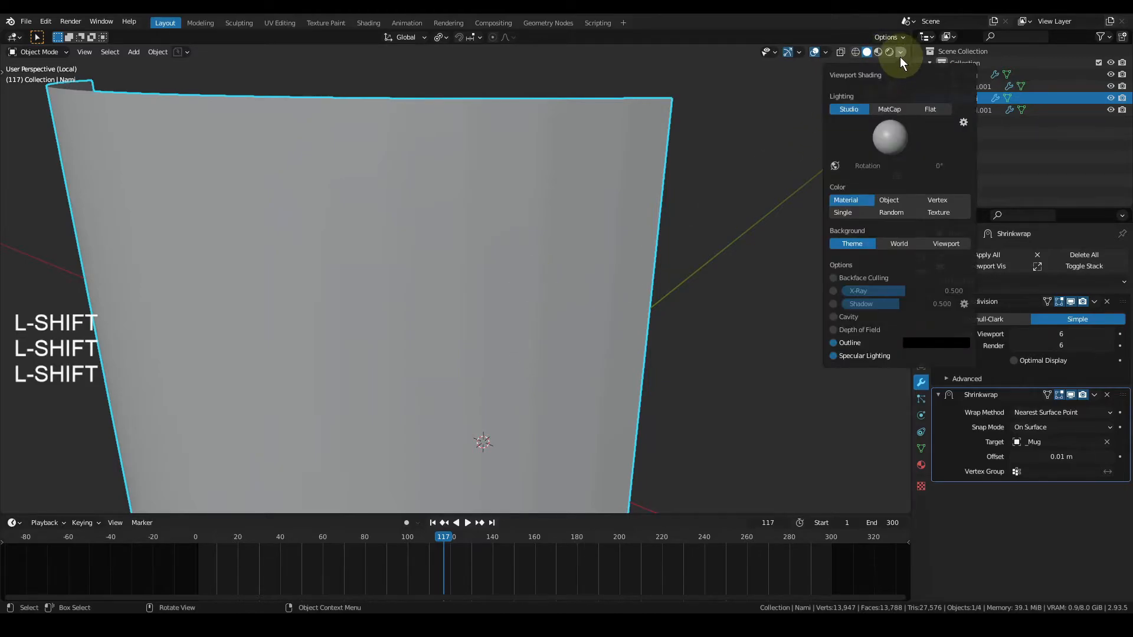
pyautogui.click(896, 109)
pyautogui.click(894, 150)
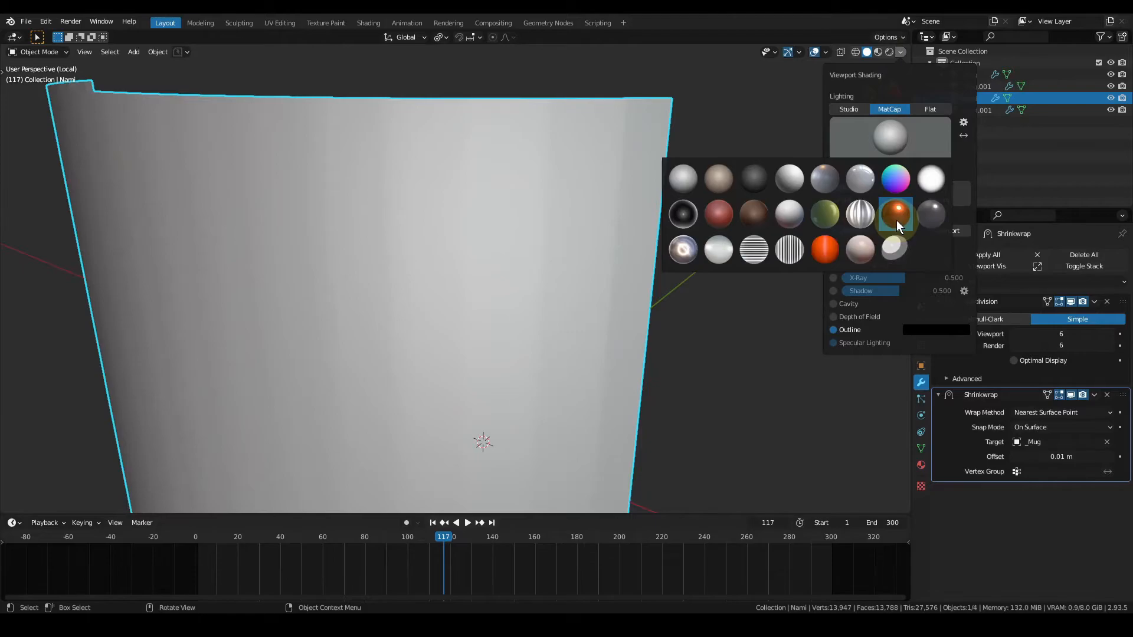
pyautogui.click(897, 220)
pyautogui.moveTo(529, 362)
pyautogui.mouseDown(button='middle')
pyautogui.moveTo(518, 379)
pyautogui.moveTo(528, 370)
pyautogui.mouseUp(button='middle')
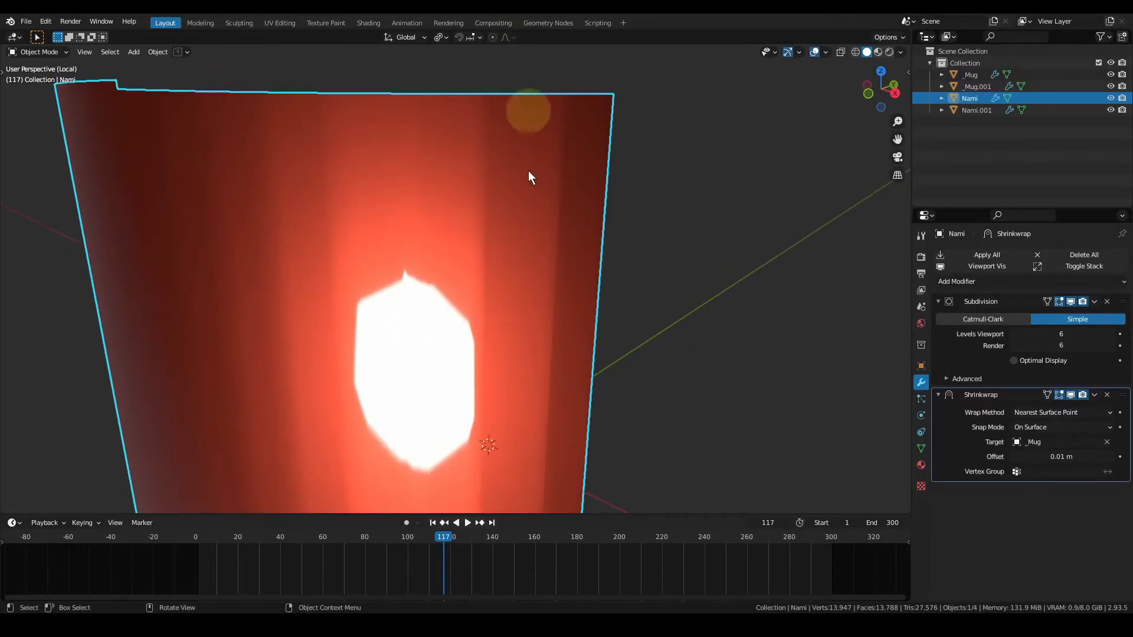
pyautogui.moveTo(423, 287); pyautogui.dragTo(461, 289, button='middle')
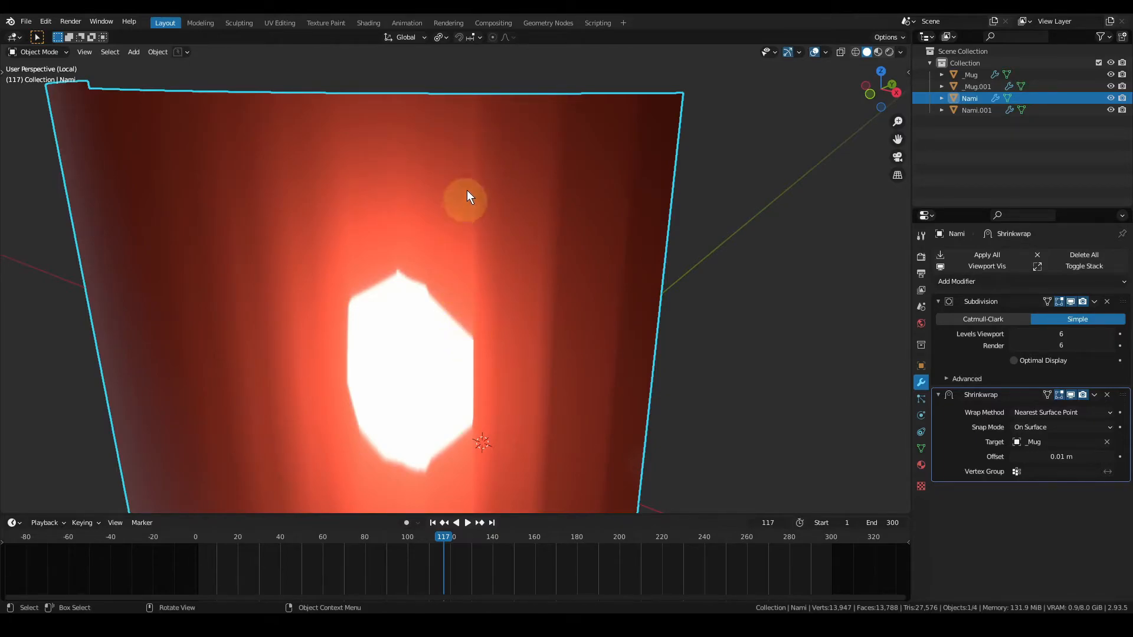
# Toggle the Wireframe overlay repeatedly to compare the label's uneven edge spacing with its shading bands
pyautogui.press('q')
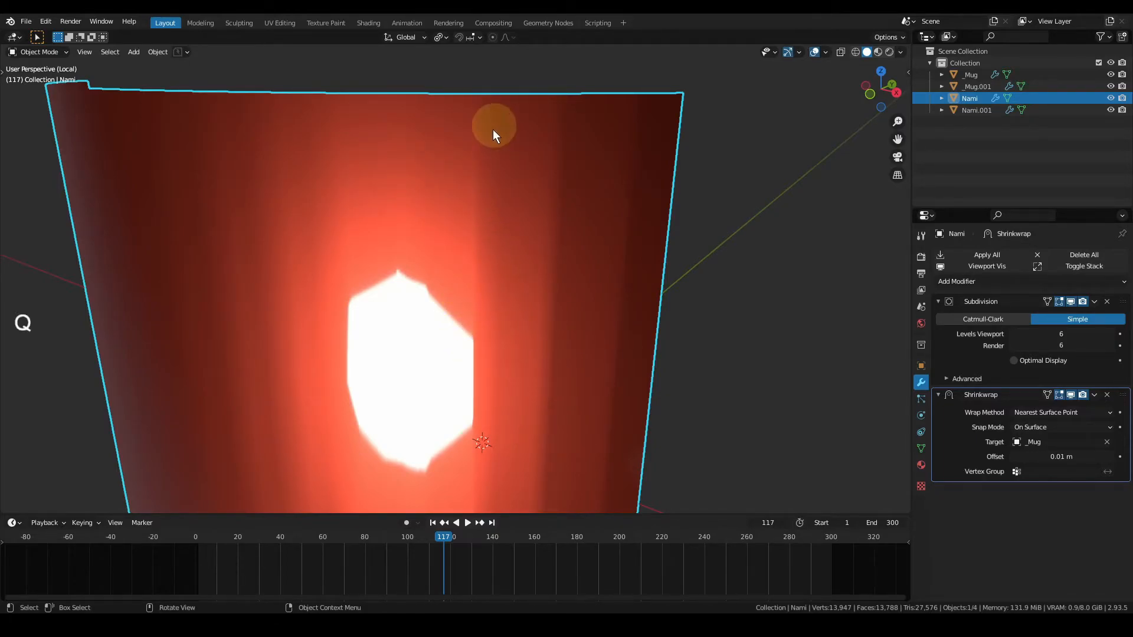
pyautogui.press('q')
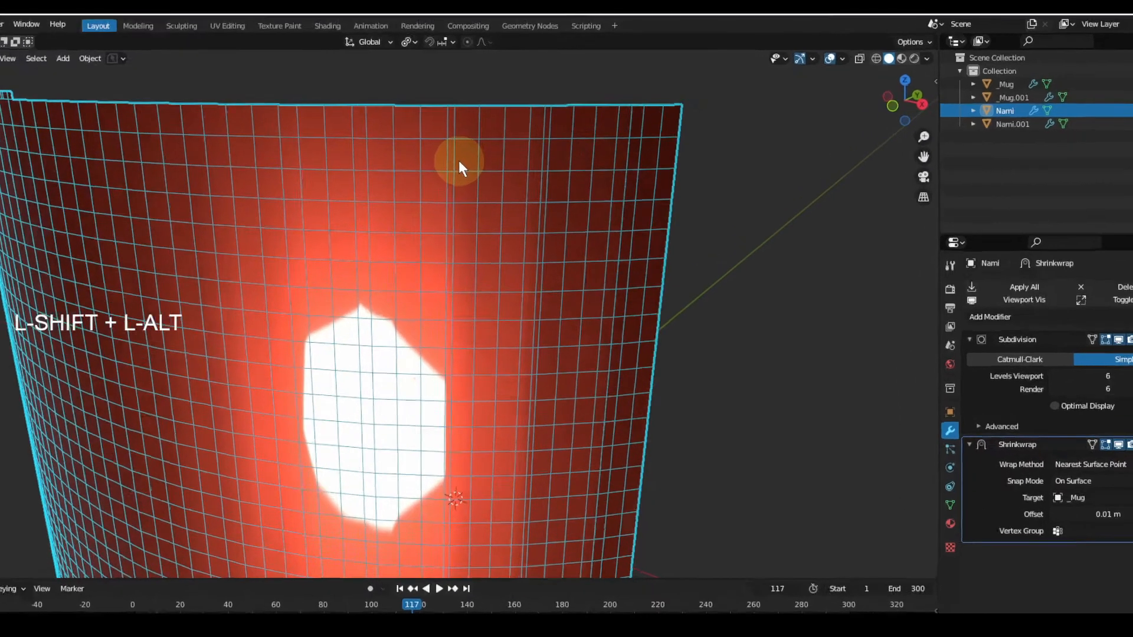
pyautogui.hotkey('shift', 'alt', 'q')
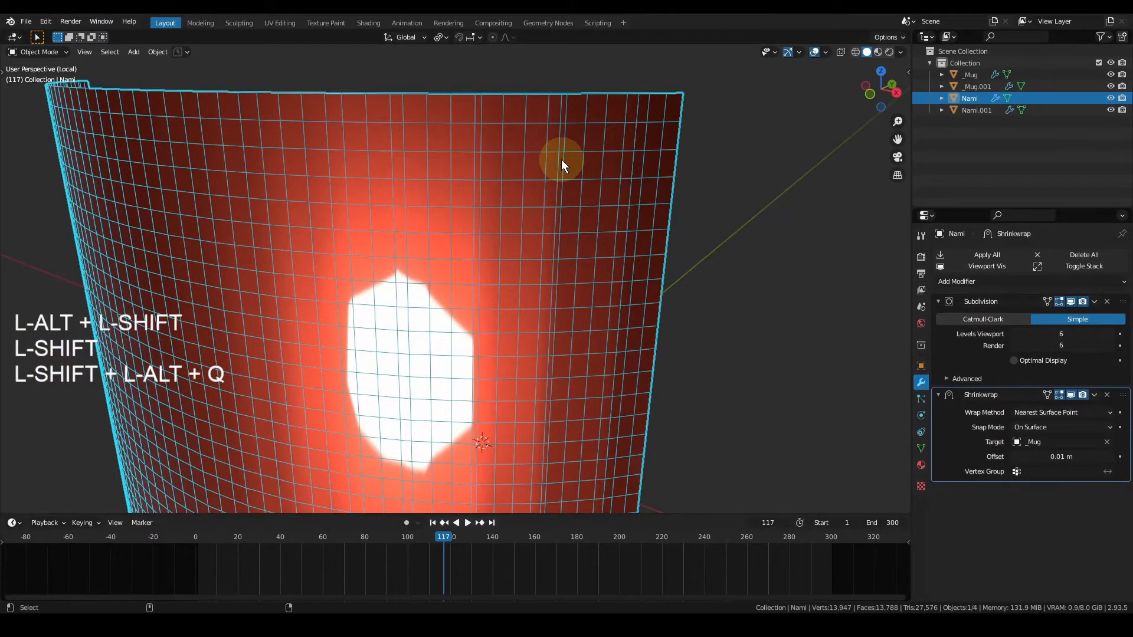
pyautogui.hotkey('shift', 'alt', 'q')
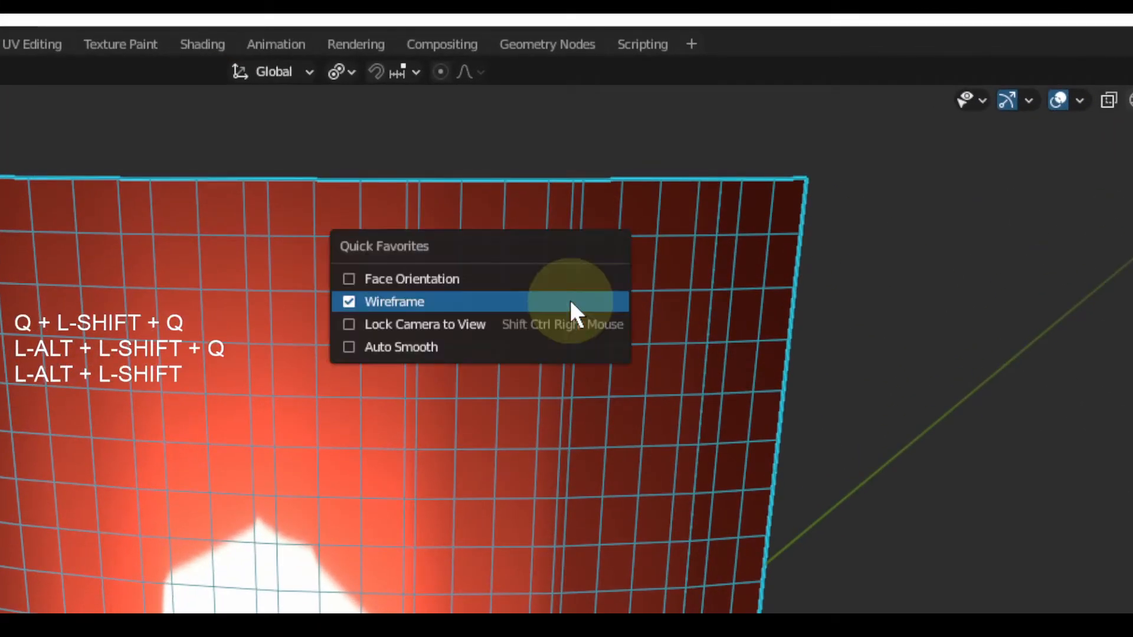
pyautogui.click(570, 302)
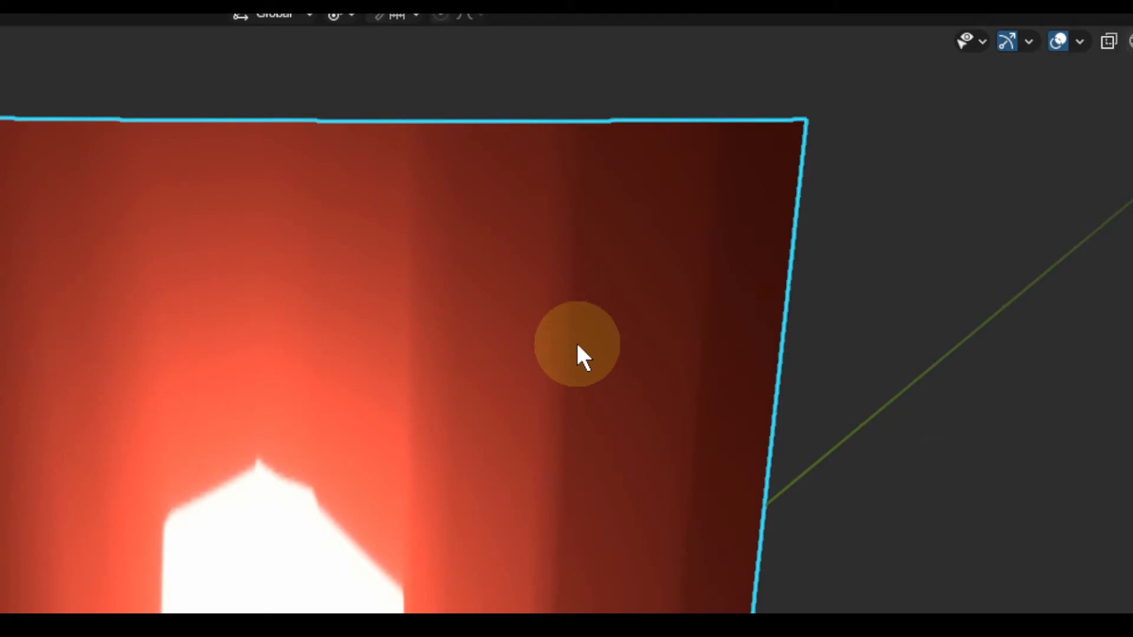
pyautogui.press('q')
pyautogui.click(578, 346)
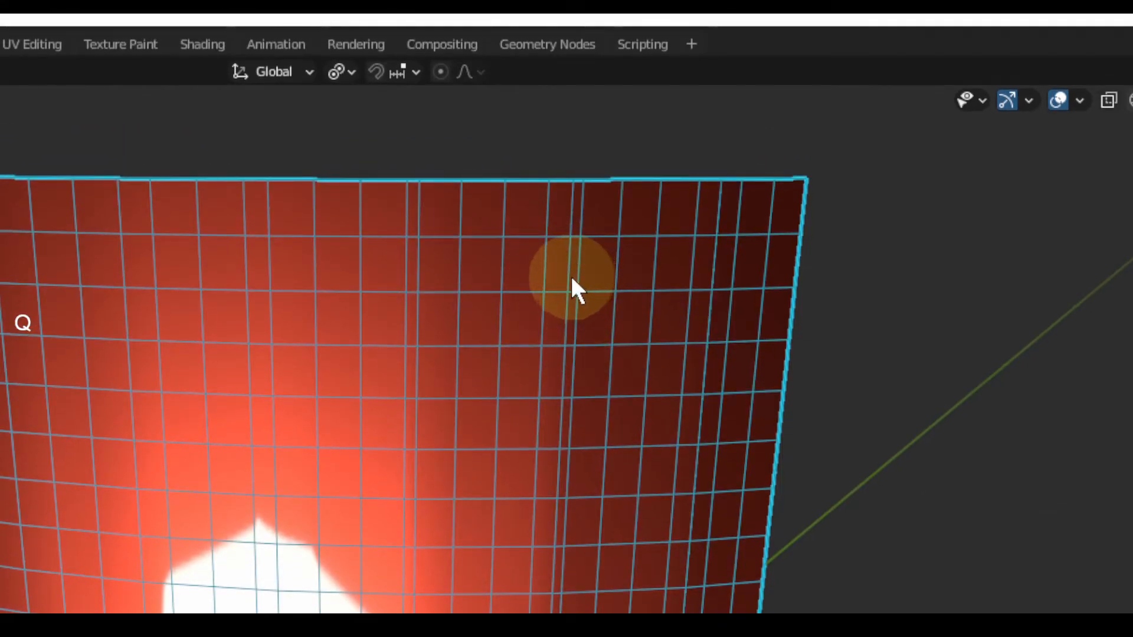
pyautogui.press('q')
pyautogui.click(571, 280)
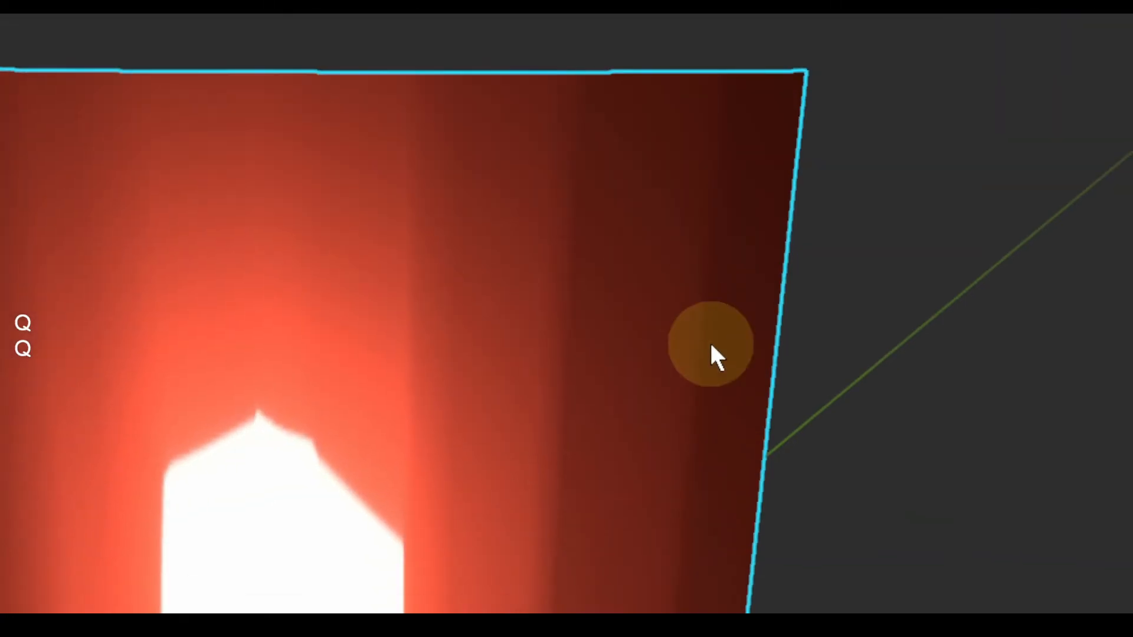
# Restore Studio lighting in the viewport and exit local view of the original label plane
pyautogui.moveTo(731, 386); pyautogui.dragTo(774, 389, button='middle')
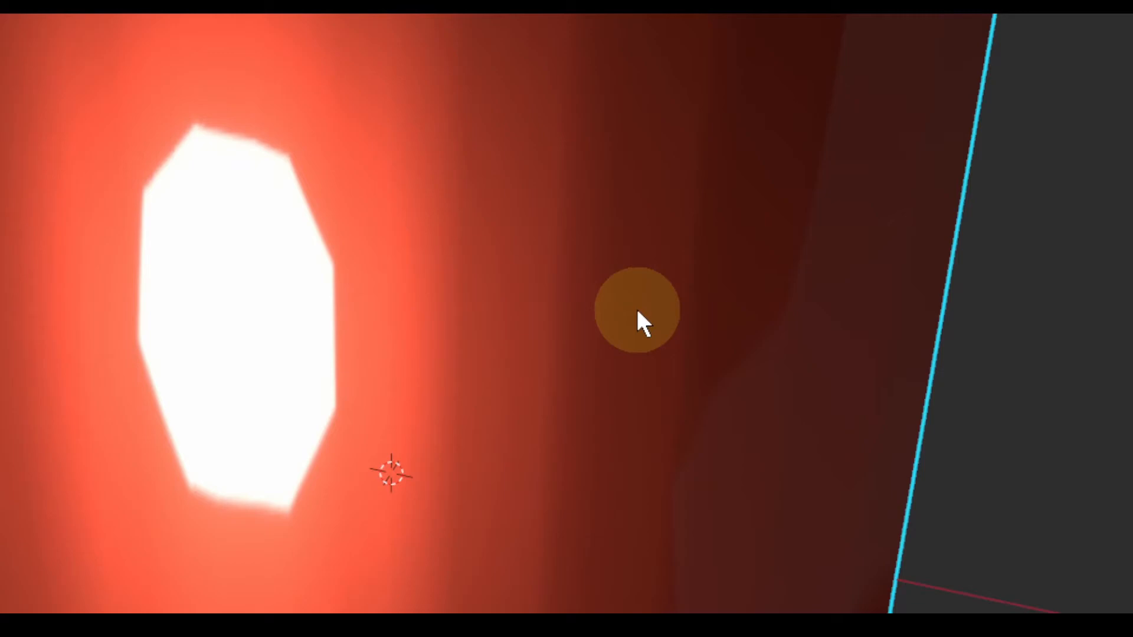
pyautogui.hotkey('shift', 'alt', 'q')
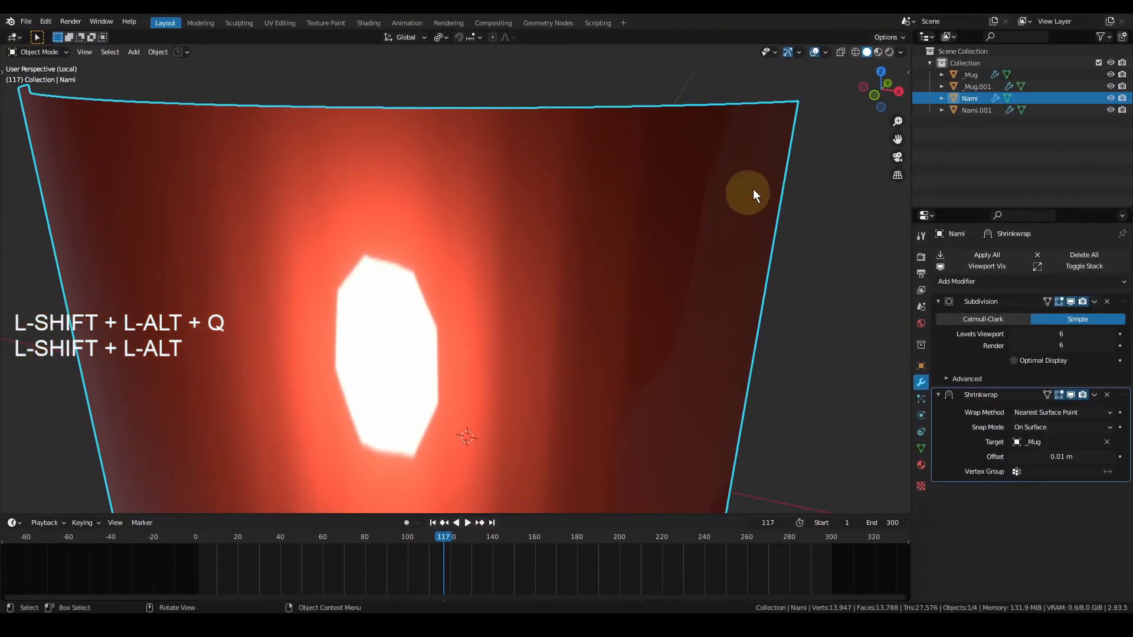
pyautogui.hotkey('alt', 'q')
pyautogui.click(899, 53)
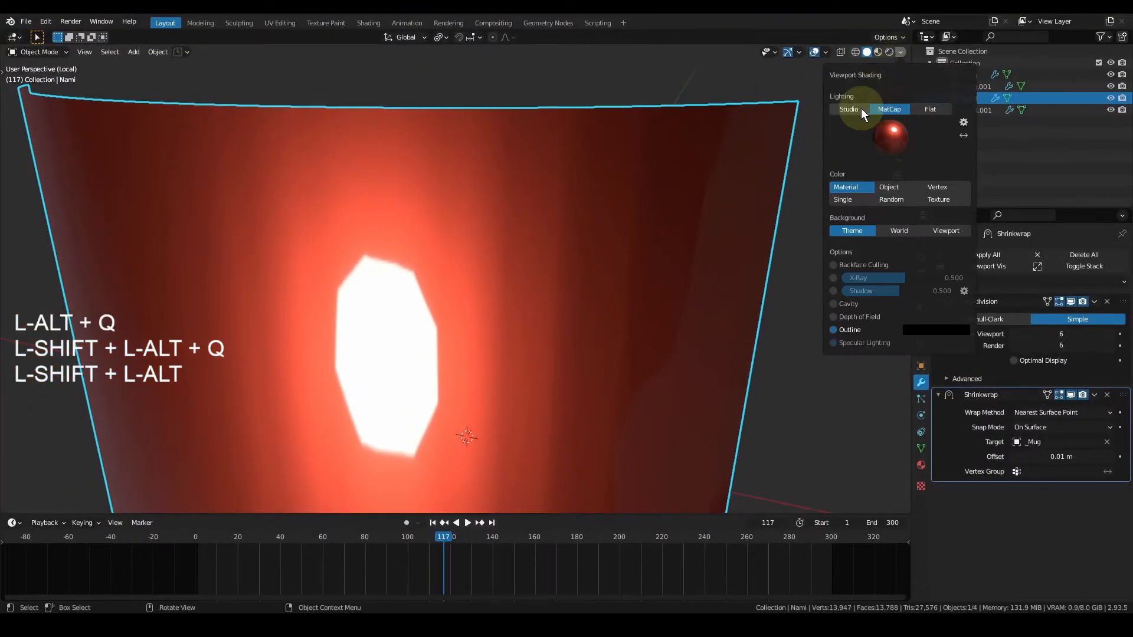
pyautogui.click(861, 108)
pyautogui.scroll(-5, 550, 369)
pyautogui.moveTo(550, 369); pyautogui.dragTo(507, 337, button='middle')
pyautogui.scroll(-3, 507, 337)
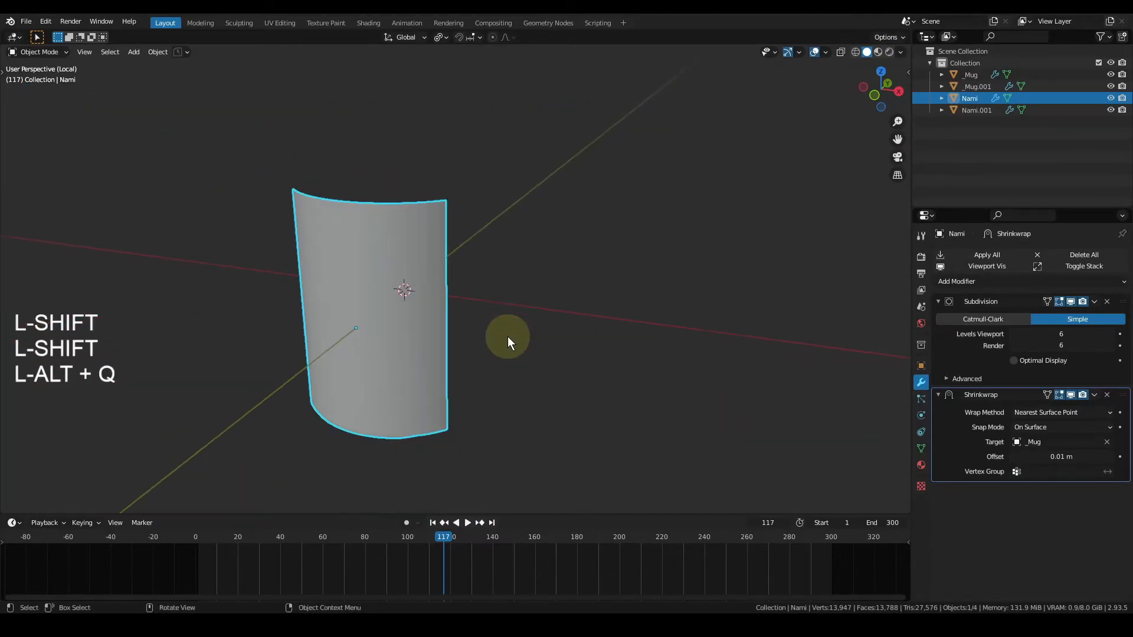
pyautogui.press('KP_Divide')
# Select the label on the second mug, check its mesh in Edit Mode and enable the Wireframe overlay
pyautogui.click(551, 357)
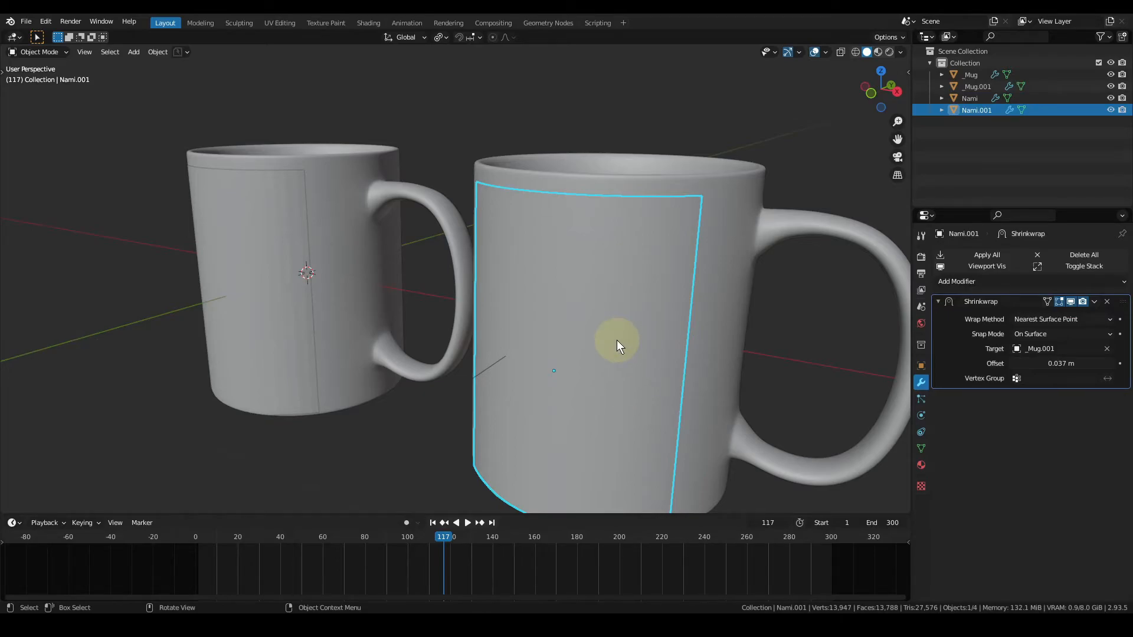
pyautogui.press('Tab')
pyautogui.press('Tab')
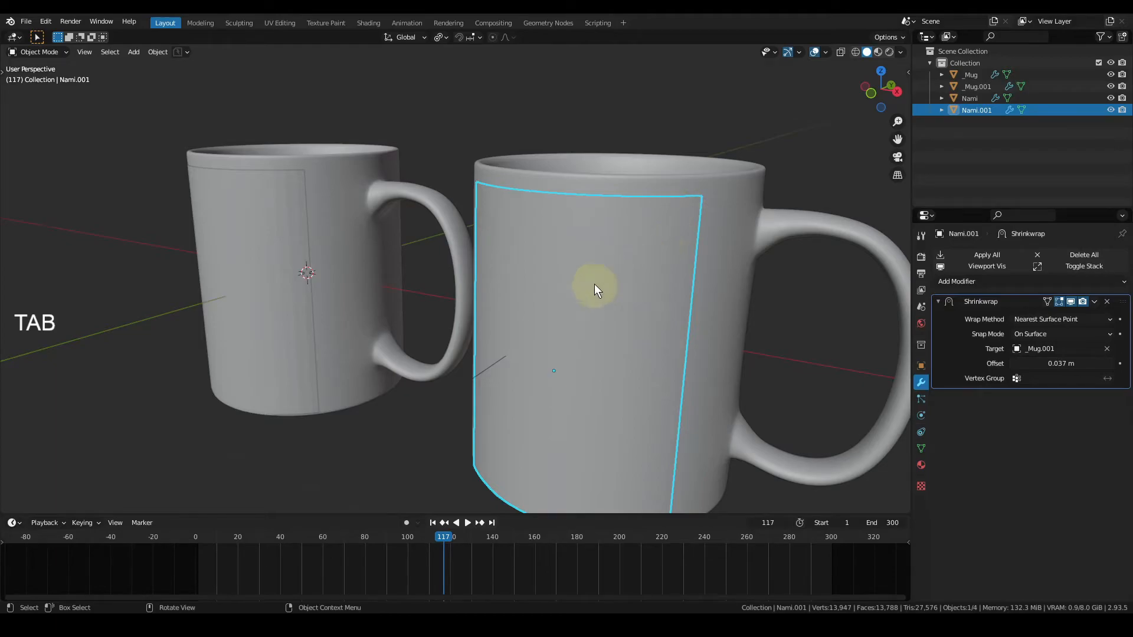
pyautogui.press('q')
pyautogui.click(590, 336)
pyautogui.moveTo(545, 338); pyautogui.dragTo(573, 356, button='middle')
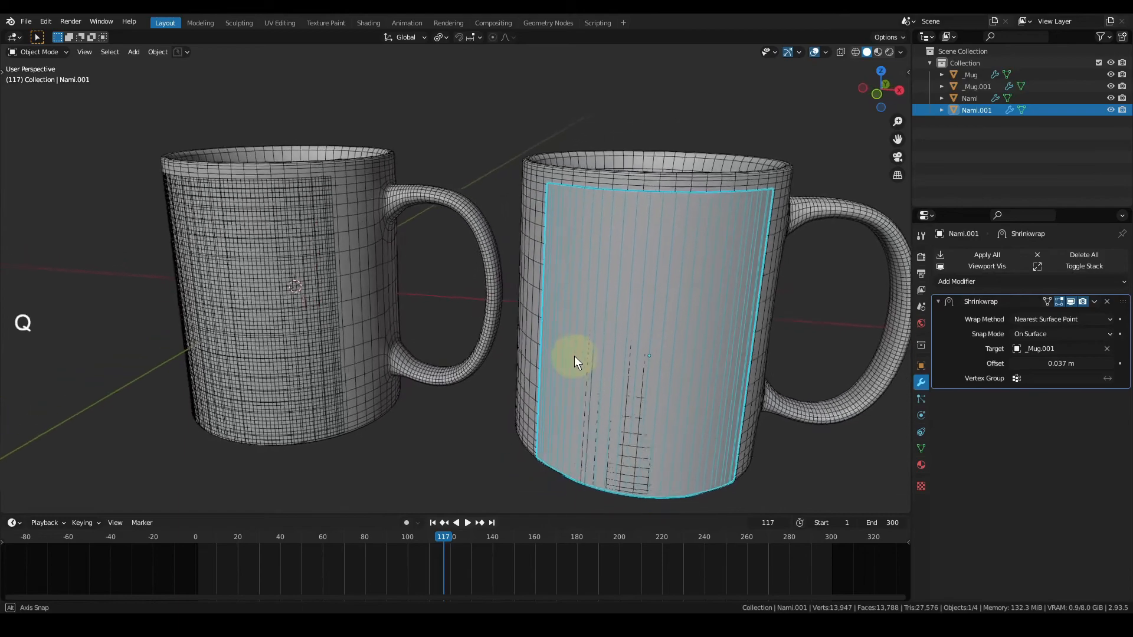
# Isolate both label planes in local view and compare their wireframes from the front with nothing selected
pyautogui.keyDown('shift'); pyautogui.click(300, 291); pyautogui.keyUp('shift')
pyautogui.press('KP_Divide')
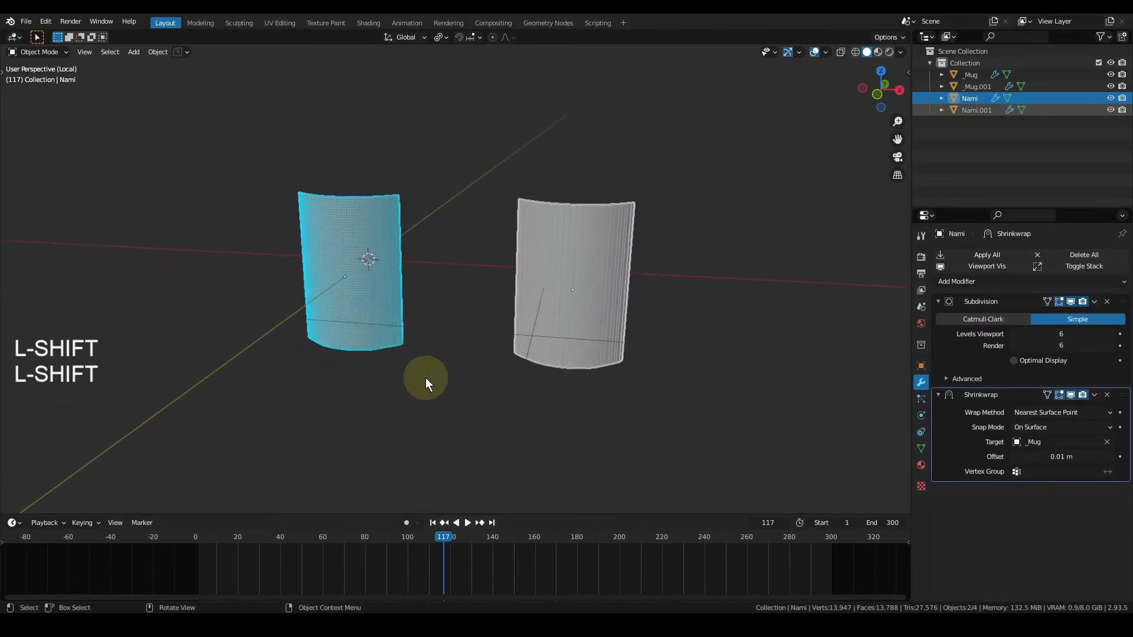
pyautogui.press('KP_1')
pyautogui.scroll(4, 426, 377)
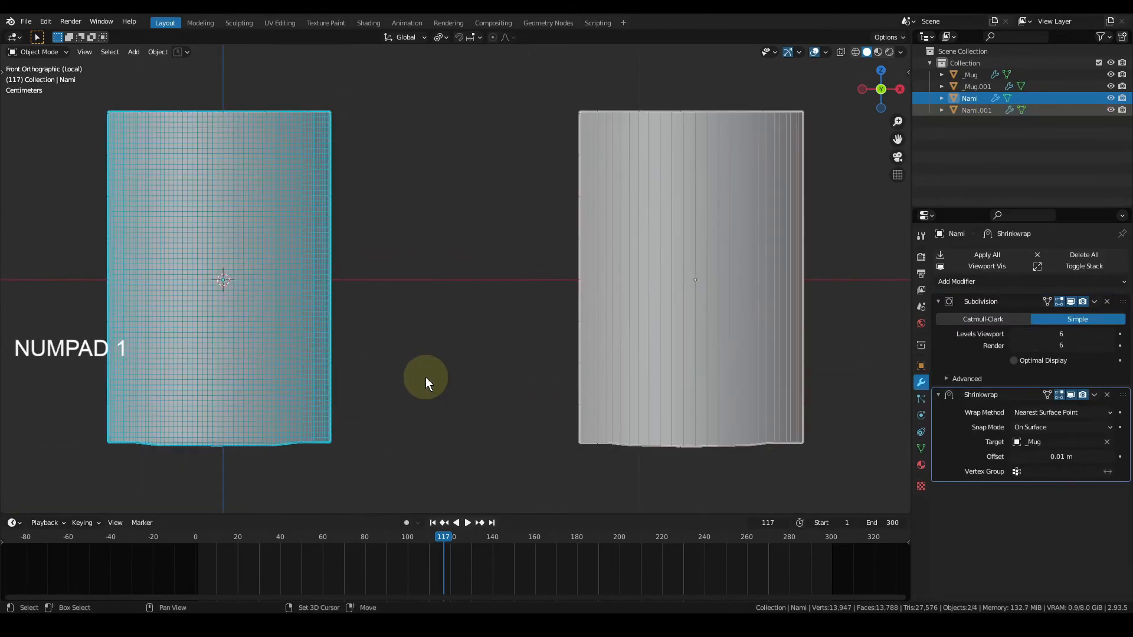
pyautogui.press('shift+KP_1')
pyautogui.click(353, 290)
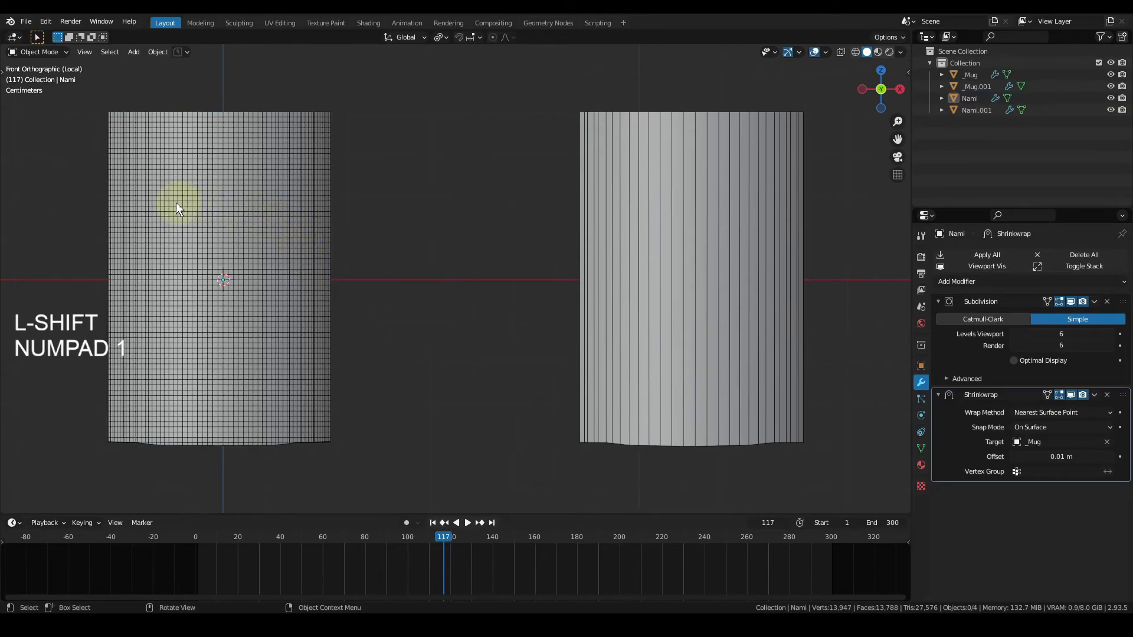
# Examine the curvature and edge layout of both labels from tilted and front views, and compare their modifier setups
pyautogui.press('shift+KP_7')
pyautogui.moveTo(150, 289); pyautogui.dragTo(240, 282, button='middle')
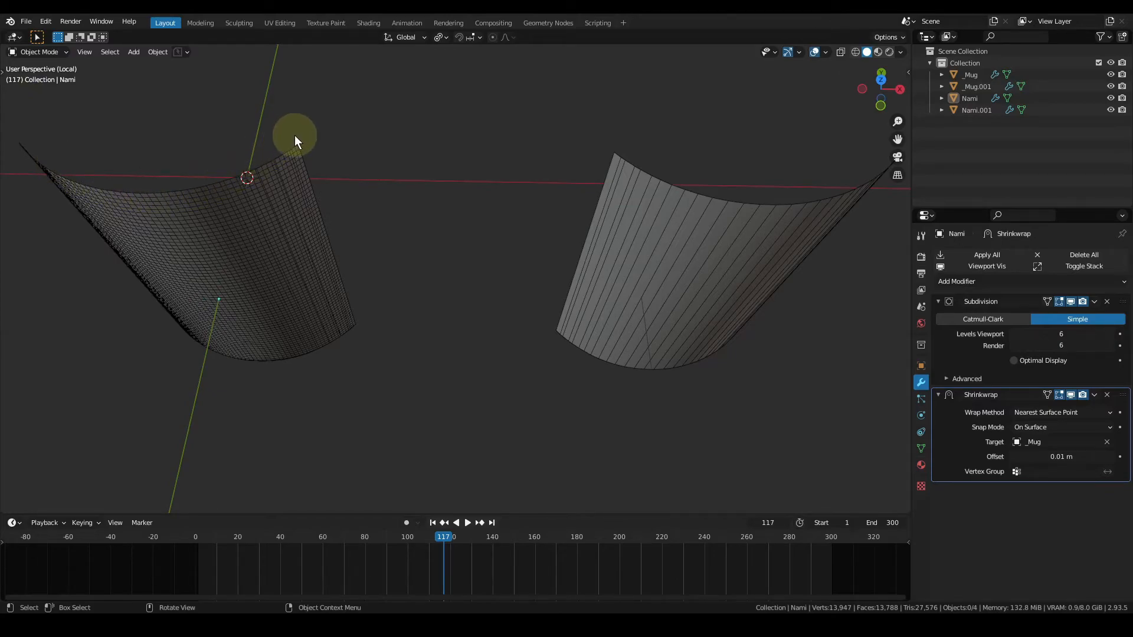
pyautogui.moveTo(295, 135); pyautogui.dragTo(129, 235, button='middle')
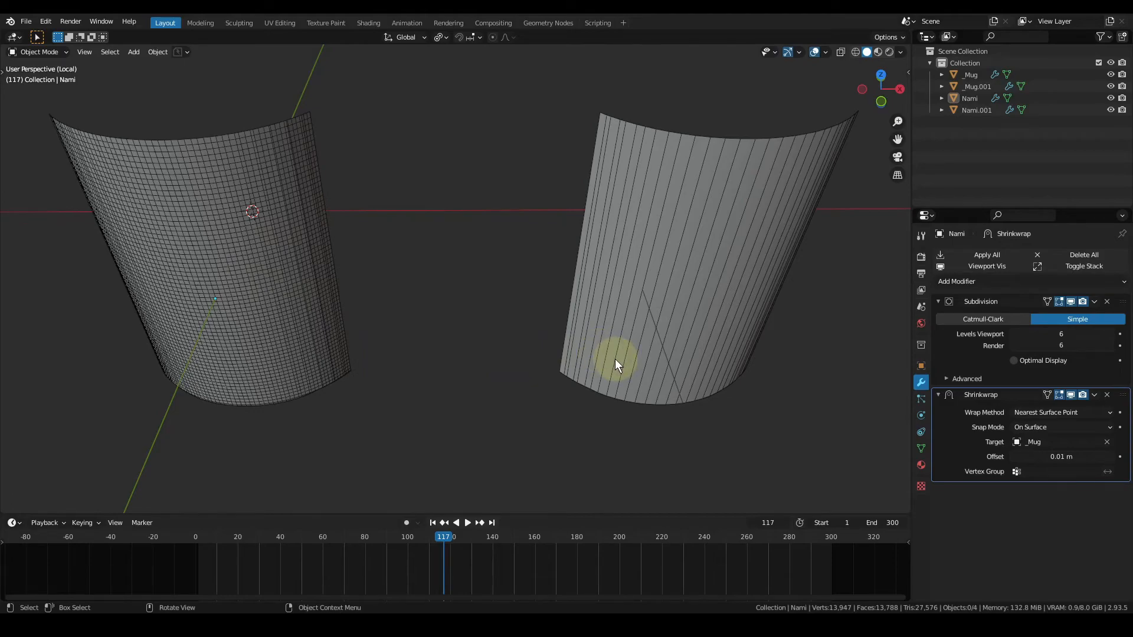
pyautogui.press('KP_1')
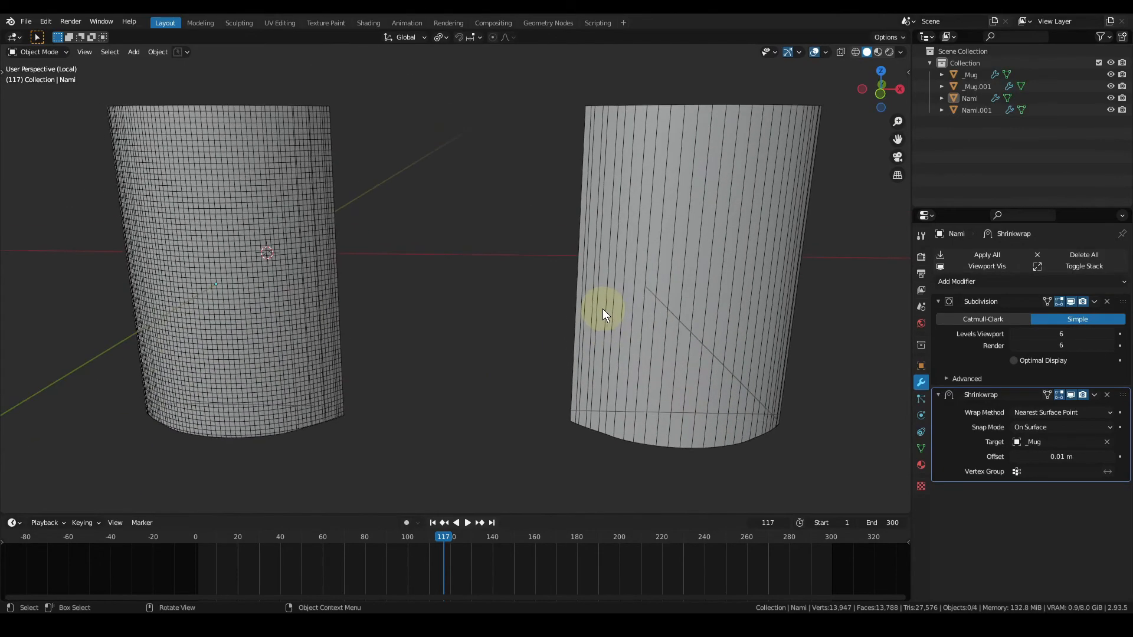
pyautogui.click(726, 424)
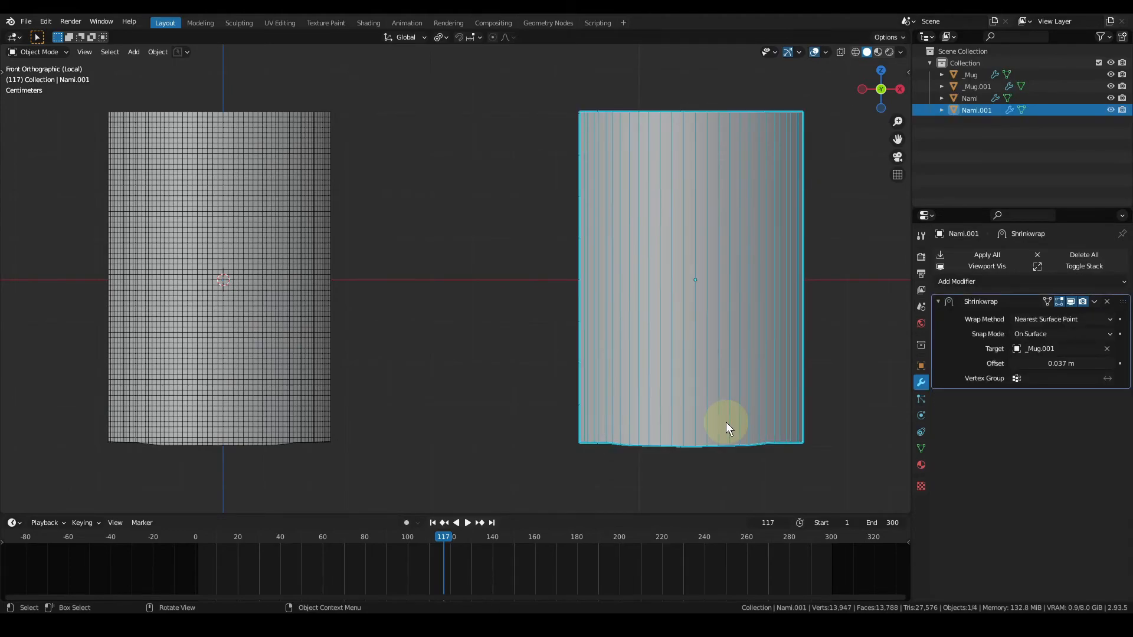
pyautogui.click(170, 279)
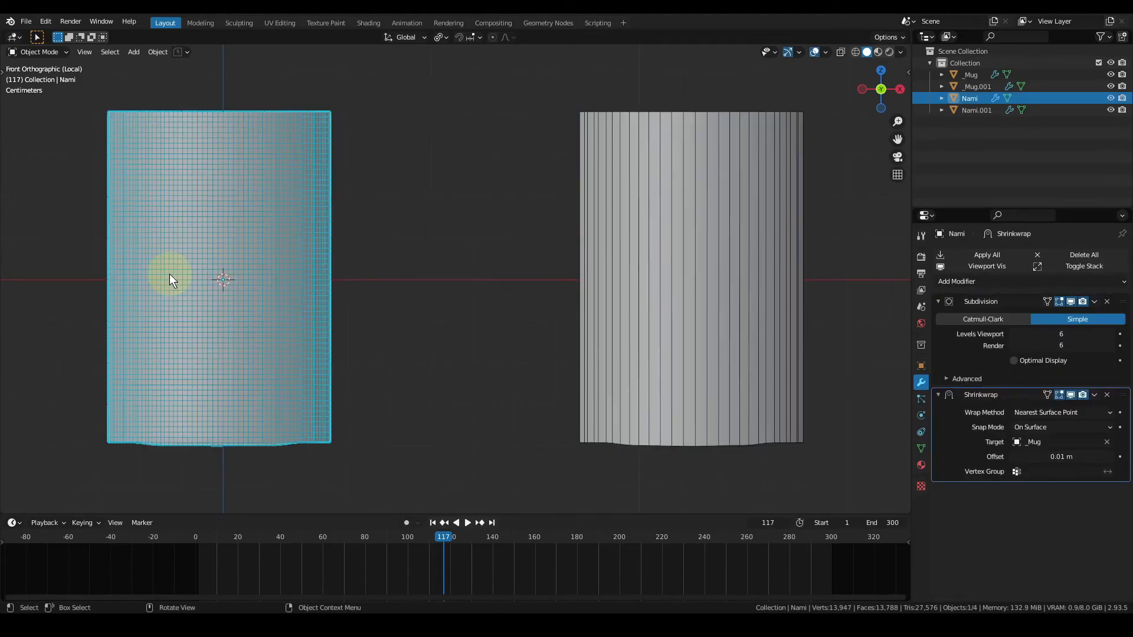
# Exit local view to bring back both mugs and turn off the Wireframe overlay
pyautogui.press('KP_Divide')
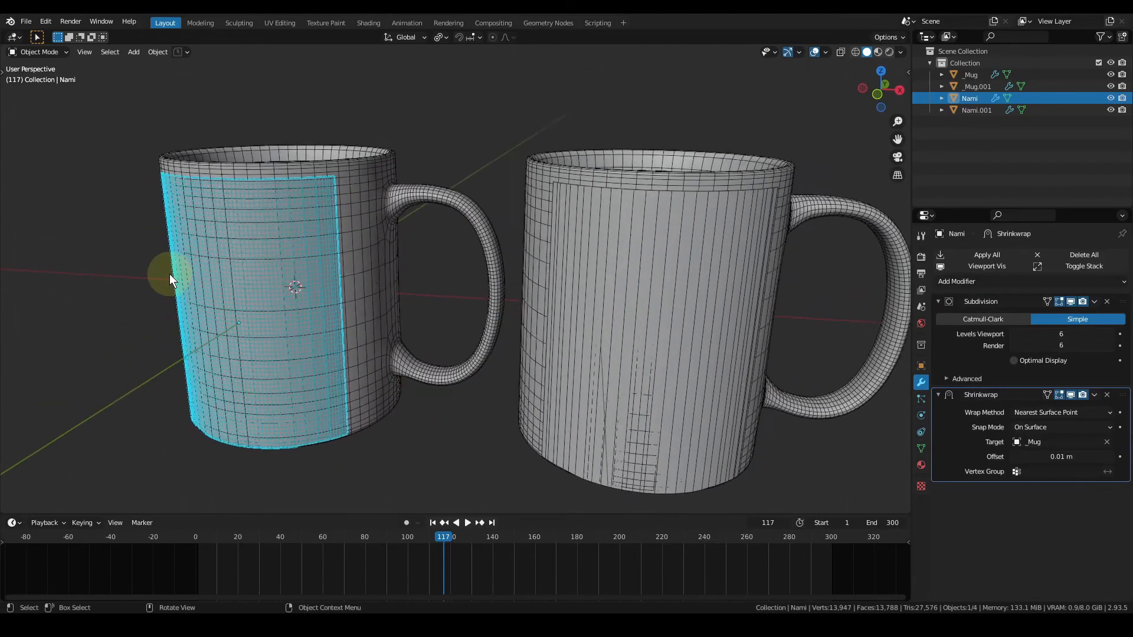
pyautogui.press('z')
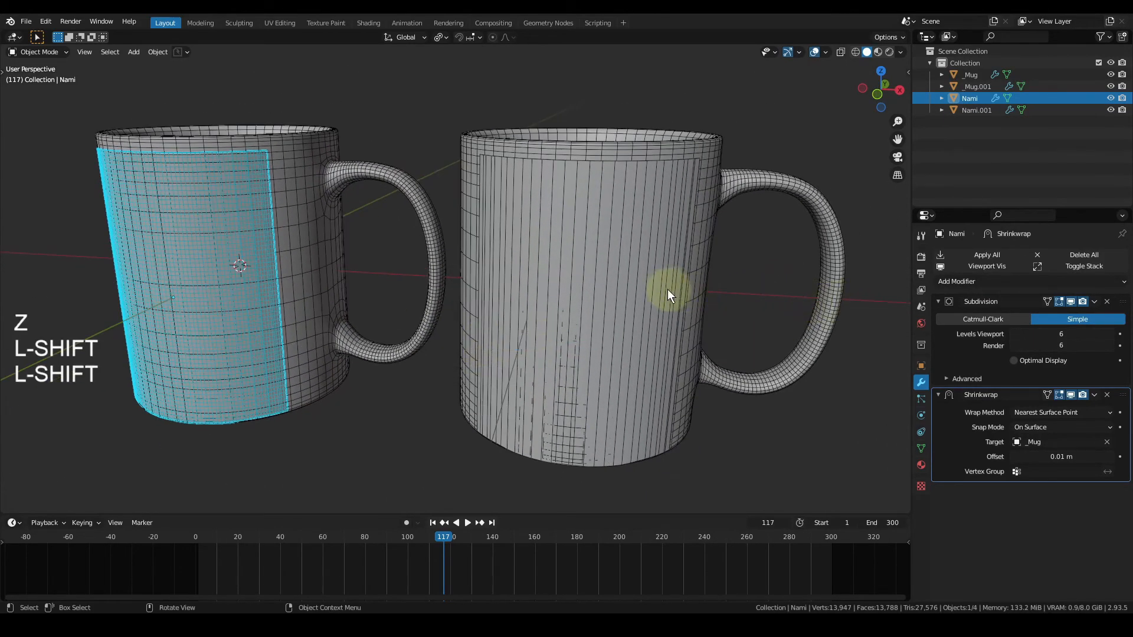
pyautogui.press('q')
pyautogui.click(653, 290)
pyautogui.keyDown('shift'); pyautogui.moveTo(653, 288); pyautogui.dragTo(581, 322, button='middle'); pyautogui.keyUp('shift')
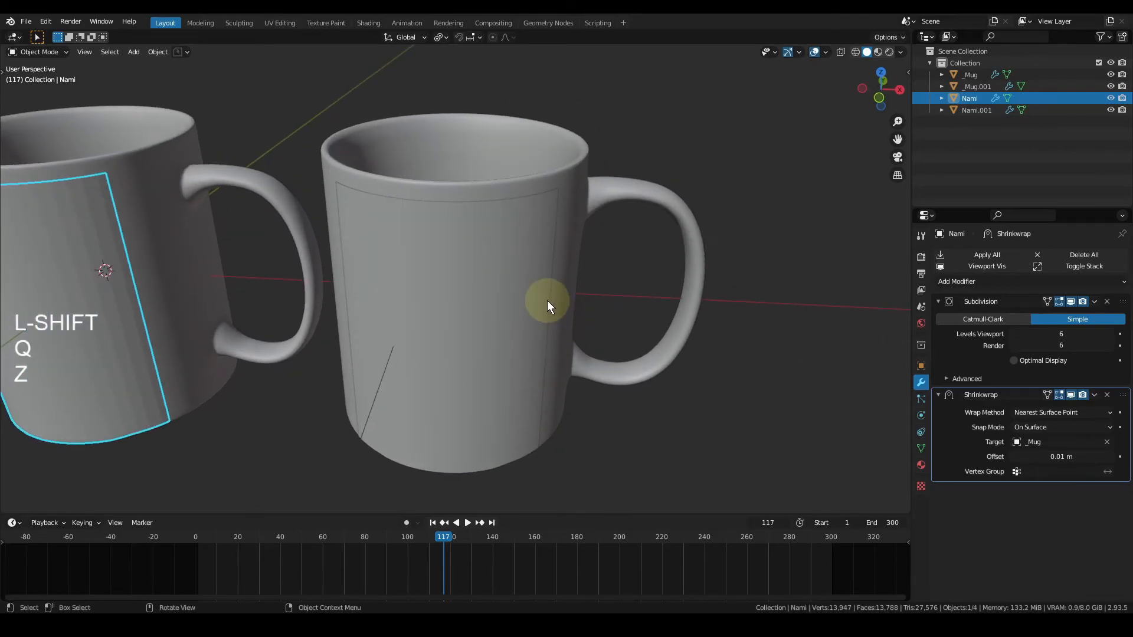
# Switch the viewport to Material Preview shading and select the second mug's label
pyautogui.press('z')
pyautogui.click(541, 447)
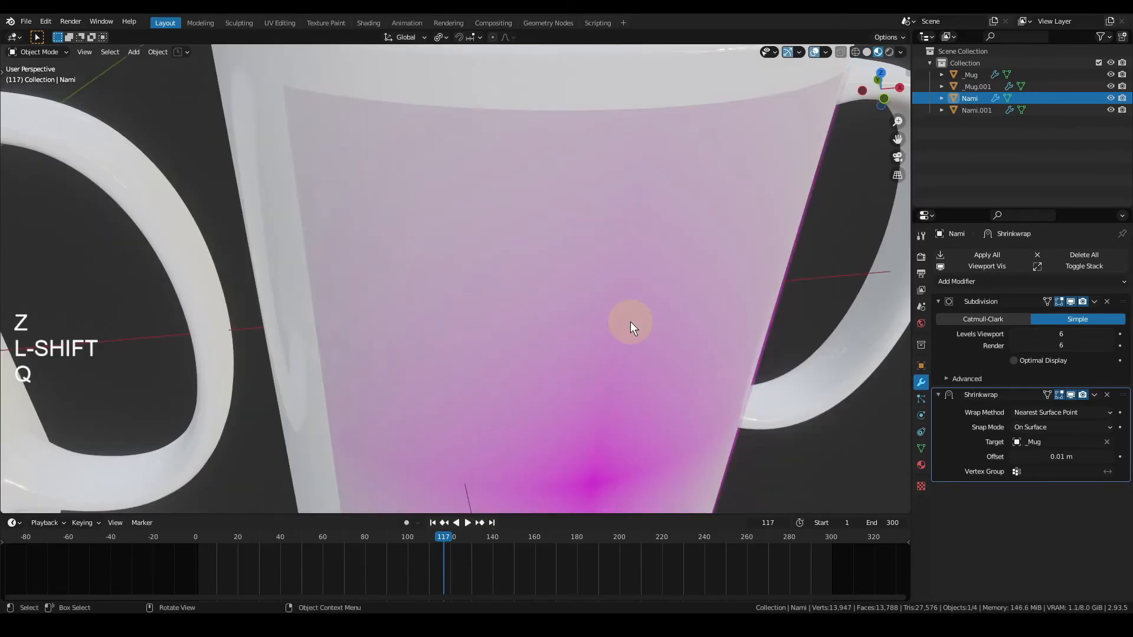
pyautogui.click(630, 320)
pyautogui.keyDown('shift'); pyautogui.moveTo(633, 364); pyautogui.dragTo(592, 292, button='middle'); pyautogui.keyUp('shift')
pyautogui.scroll(-2, 579, 293)
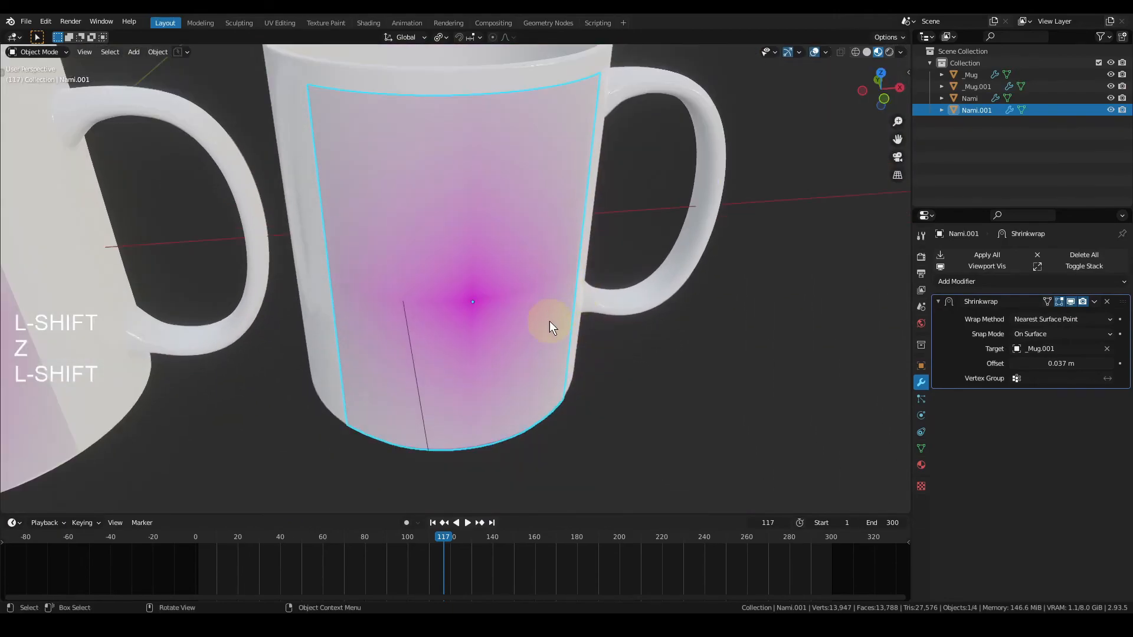
pyautogui.keyDown('shift'); pyautogui.moveTo(534, 317); pyautogui.dragTo(537, 332, button='middle'); pyautogui.keyUp('shift')
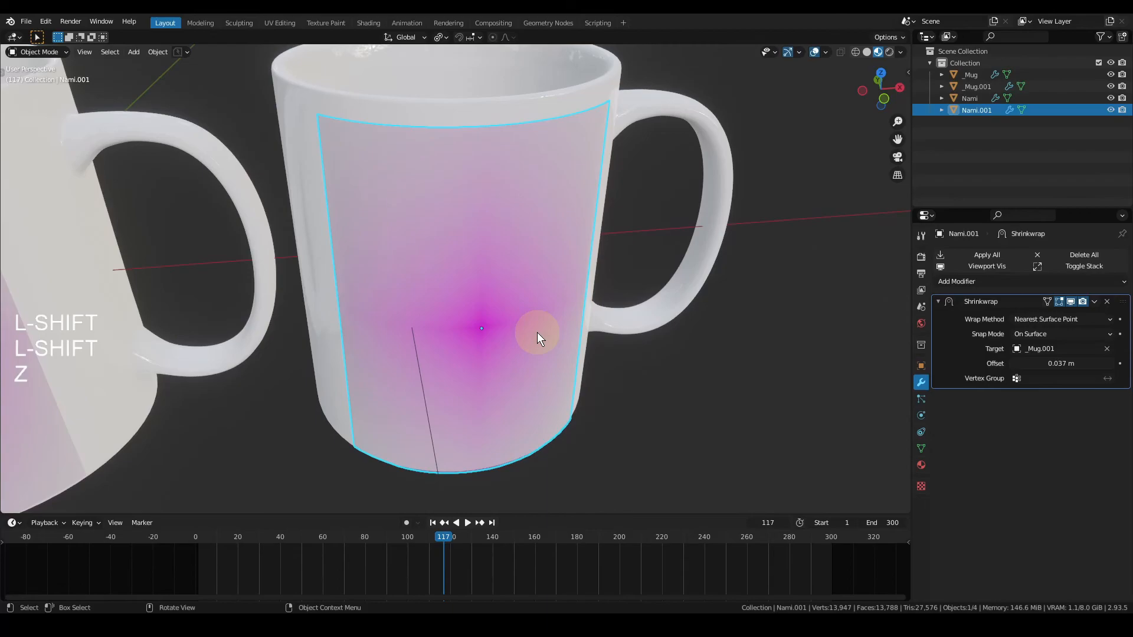
pyautogui.moveTo(902, 46); pyautogui.dragTo(514, 39)
pyautogui.click(524, 36)
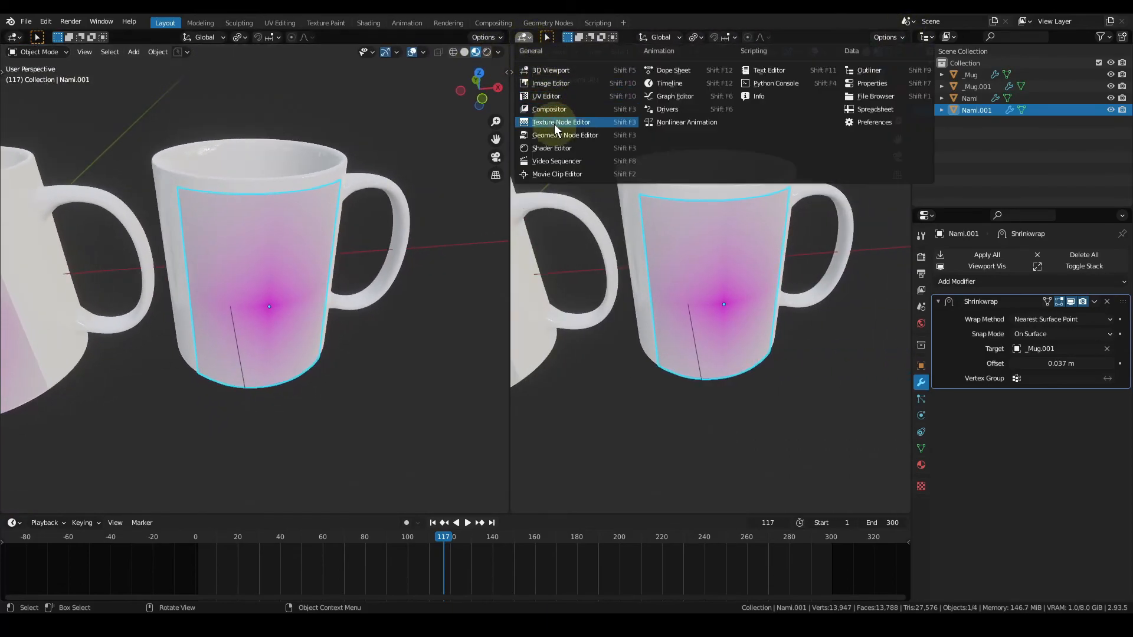
pyautogui.click(556, 153)
pyautogui.moveTo(539, 271); pyautogui.dragTo(581, 272)
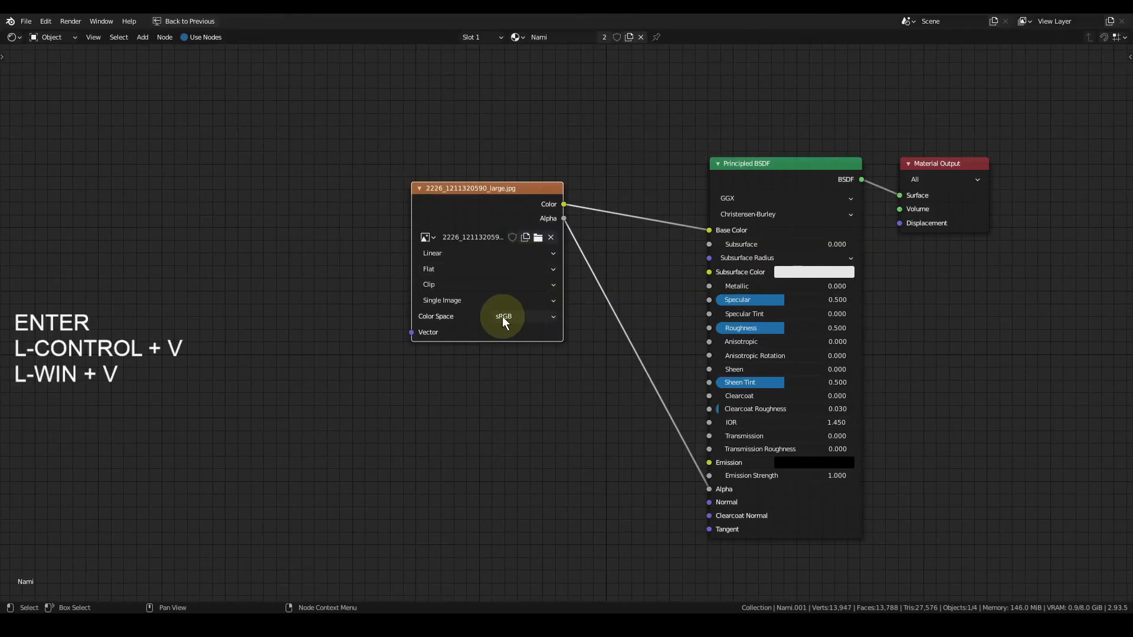
# Restore the split layout, maximize the 3D viewport and frame the second mug with its image label
pyautogui.hotkey('ctrl', 'space')
pyautogui.hotkey('ctrl', 'space')
pyautogui.scroll(-5, 389, 357)
pyautogui.moveTo(372, 335)
pyautogui.mouseDown(button='middle')
pyautogui.moveTo(359, 289)
pyautogui.moveTo(327, 302)
pyautogui.moveTo(428, 323)
pyautogui.mouseUp(button='middle')
pyautogui.scroll(5, 560, 329)
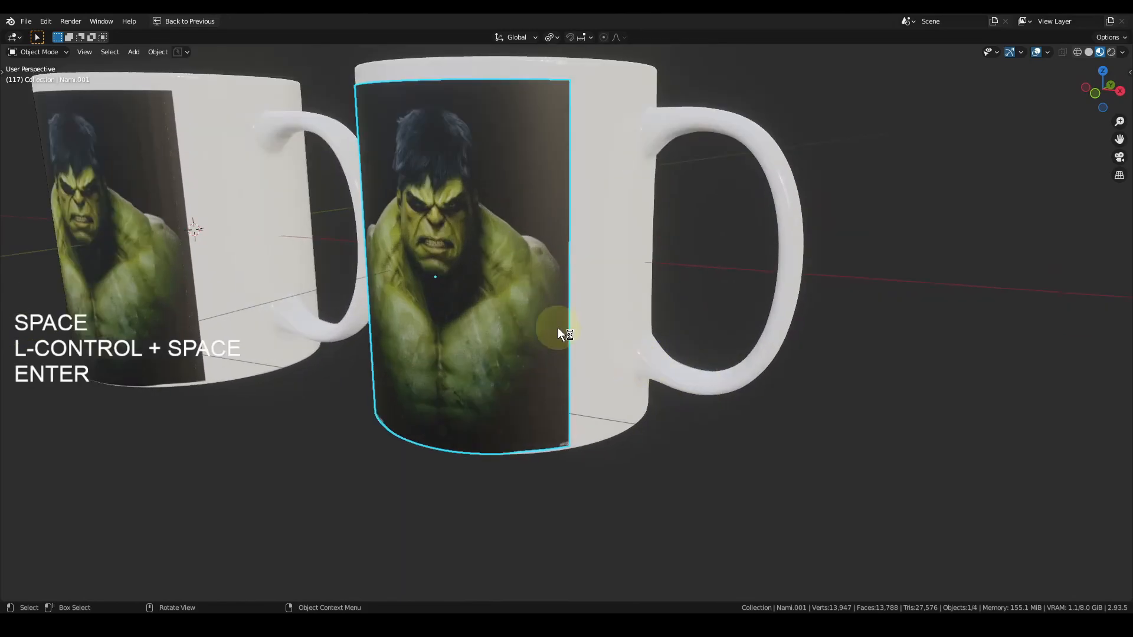
# Compare both labels on the mugs in Solid shading and again in Material Preview
pyautogui.press('z')
pyautogui.click(828, 289)
pyautogui.keyDown('shift'); pyautogui.moveTo(468, 255); pyautogui.dragTo(602, 319, button='middle'); pyautogui.keyUp('shift')
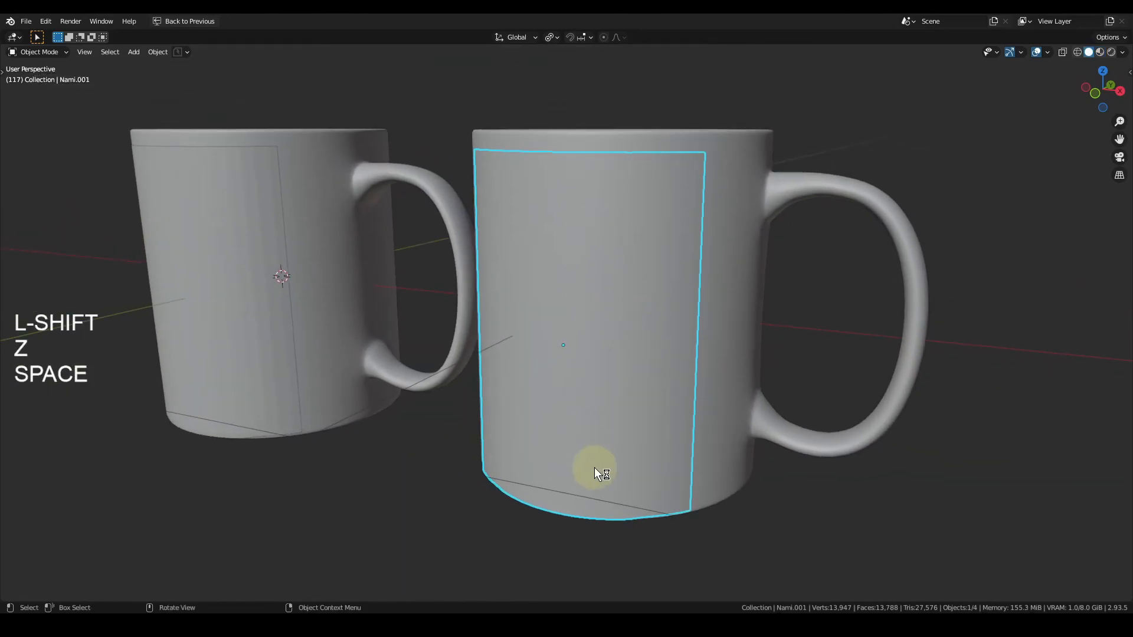
pyautogui.press('z')
pyautogui.click(508, 446)
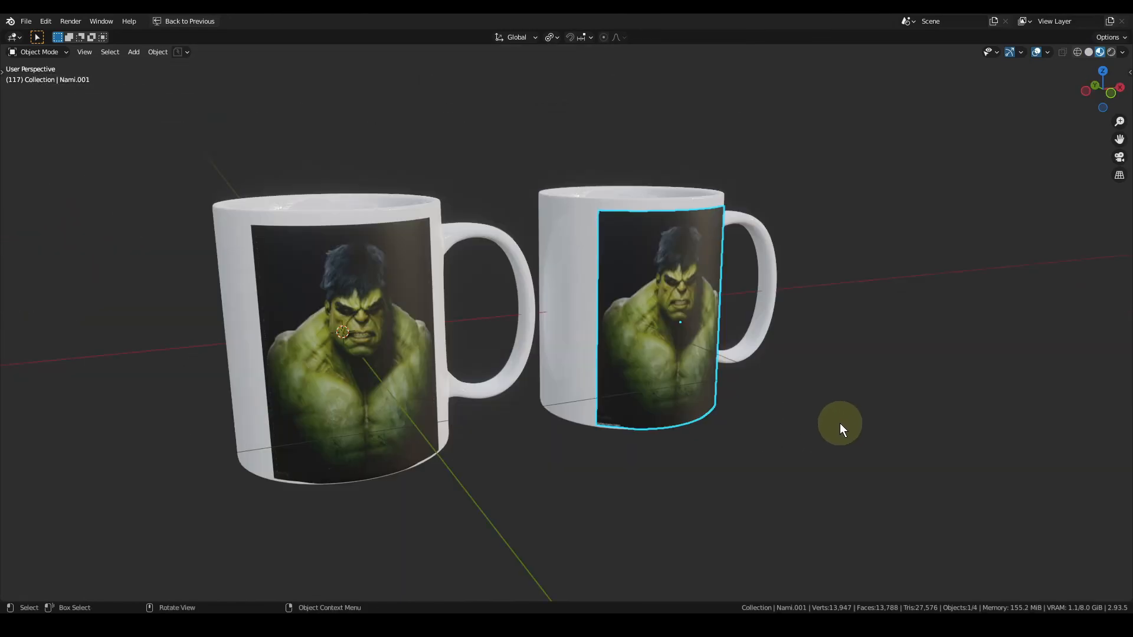
pyautogui.moveTo(840, 423)
pyautogui.mouseDown(button='middle')
pyautogui.moveTo(852, 418)
pyautogui.moveTo(841, 431)
pyautogui.mouseUp(button='middle')
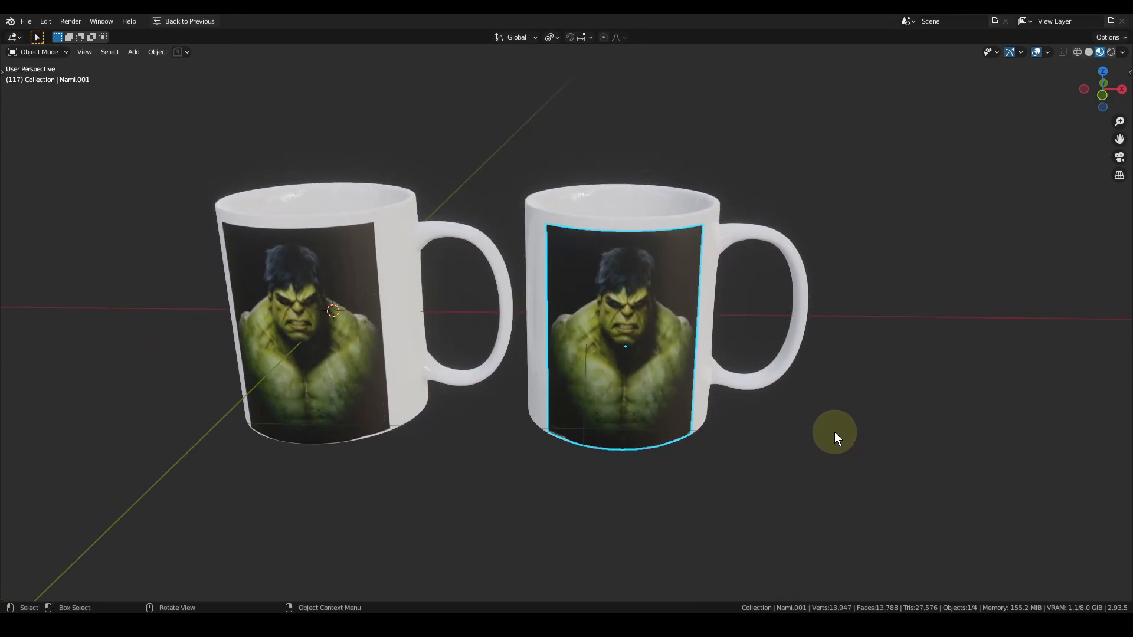